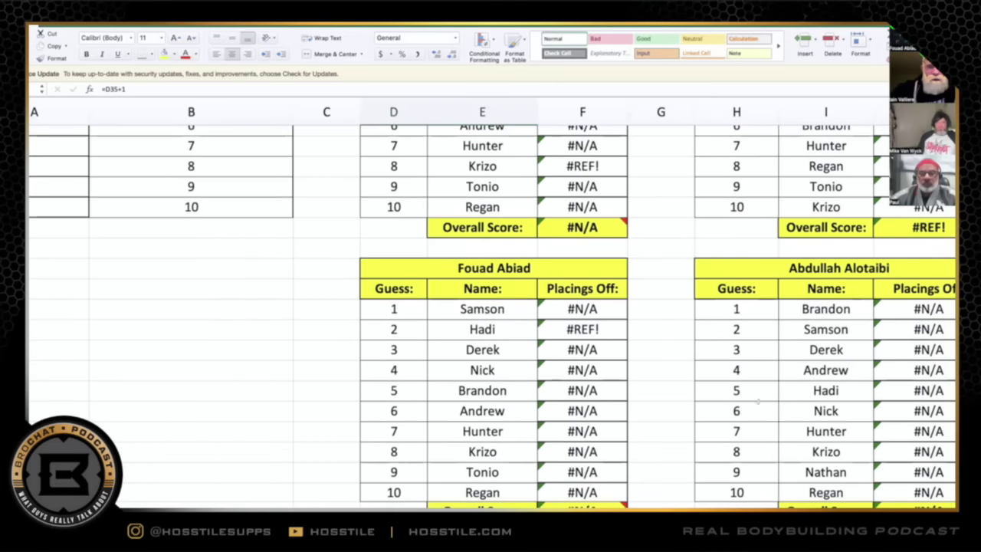
pyautogui.moveTo(749, 405); pyautogui.dragTo(783, 402)
pyautogui.click(759, 393)
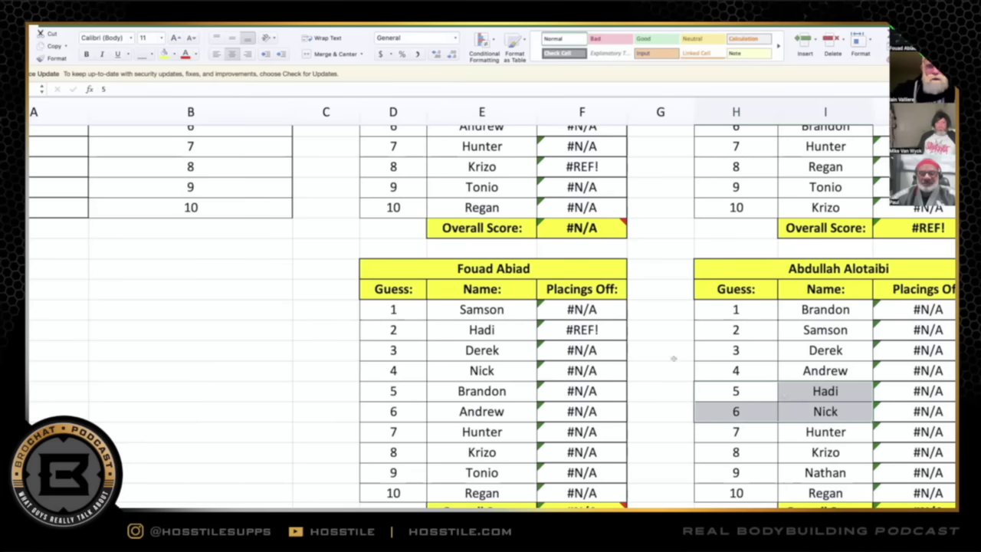
# Change guess 2 to Nick and guess 4 to Derek in the upper prediction table in columns H to J
pyautogui.scroll(5, 675, 345)
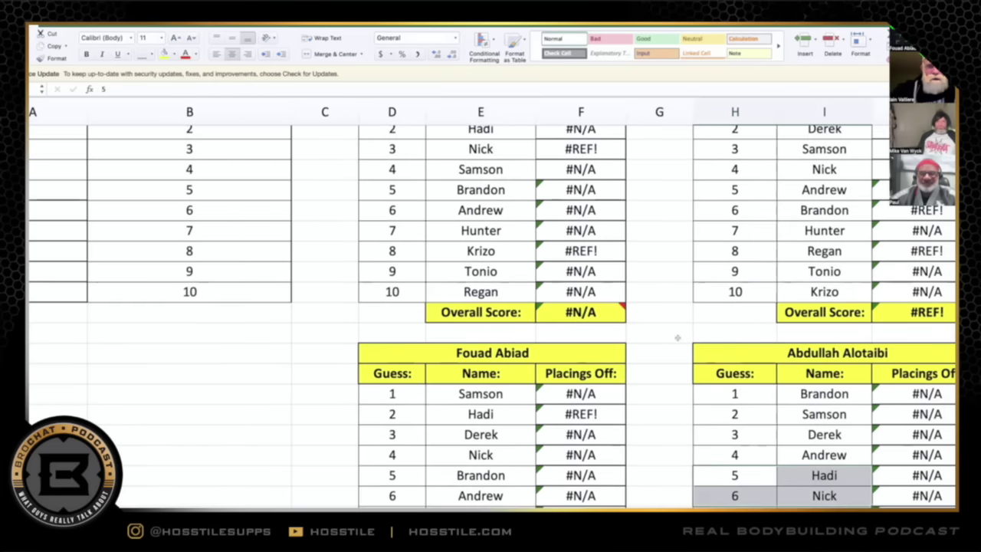
pyautogui.scroll(1, 678, 337)
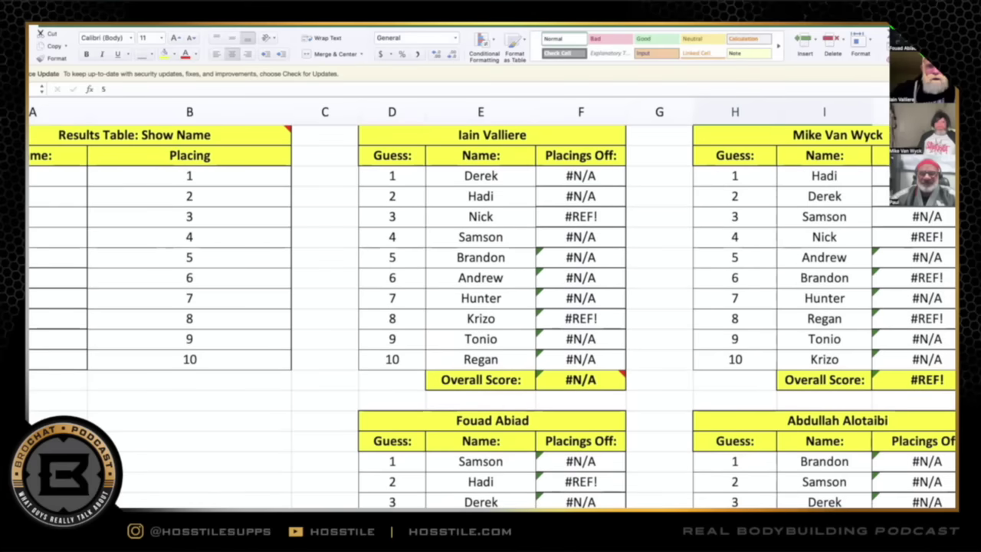
pyautogui.click(853, 170)
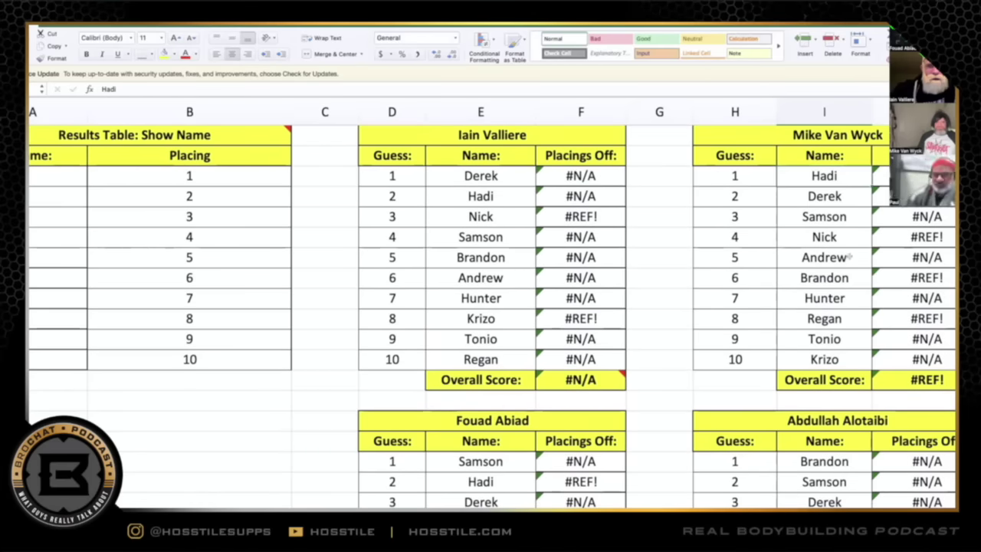
pyautogui.moveTo(786, 178); pyautogui.dragTo(783, 354)
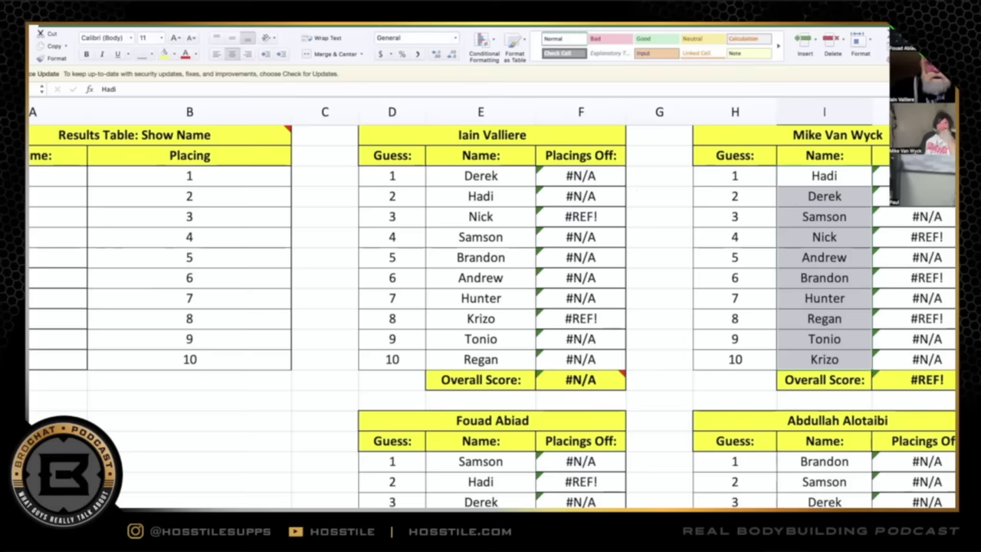
pyautogui.click(835, 197)
pyautogui.write('Nick')
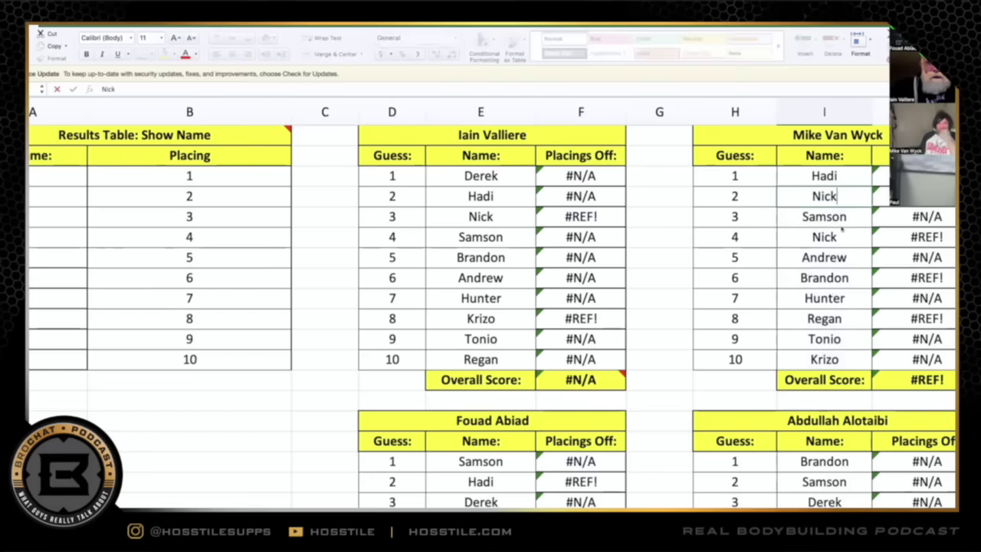
pyautogui.press('Return')
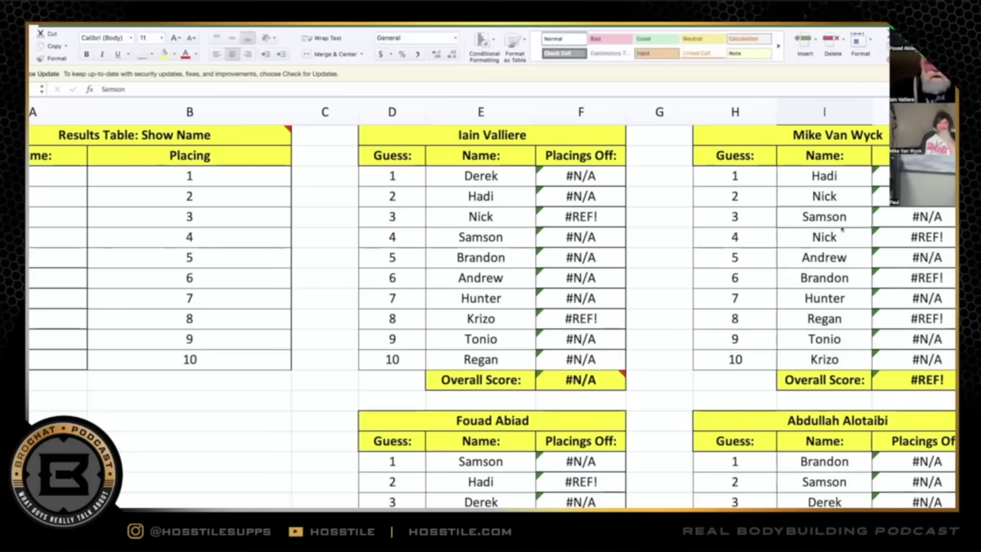
pyautogui.click(842, 229)
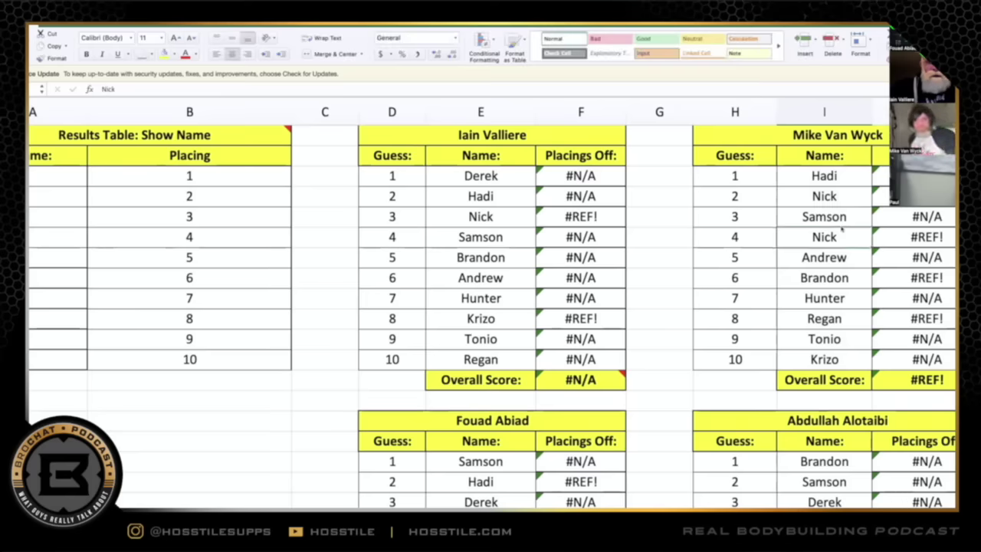
pyautogui.write('Derek')
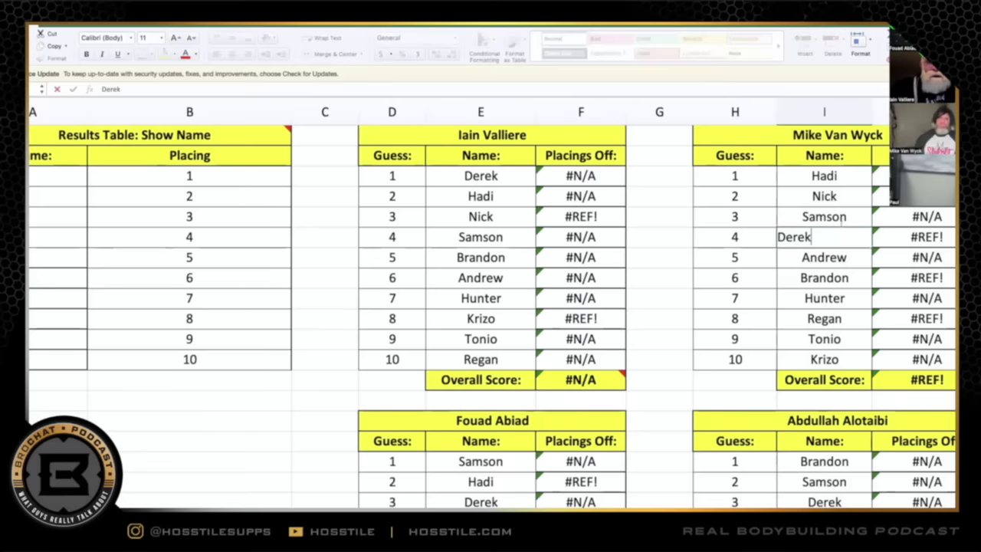
pyautogui.press('Return')
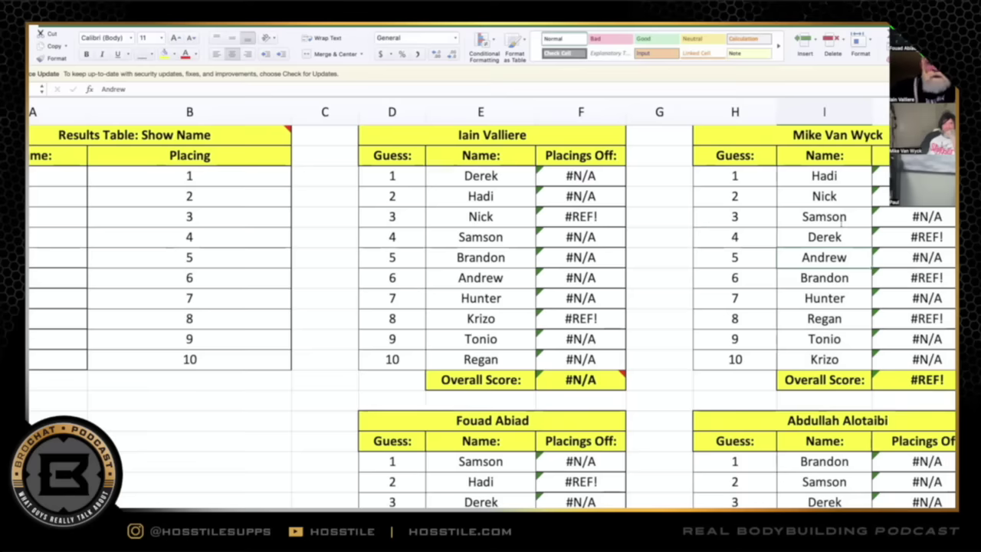
# Review the first four names in the upper prediction table in columns H to J
pyautogui.press('Left')
pyautogui.press('Right')
pyautogui.press('Up')
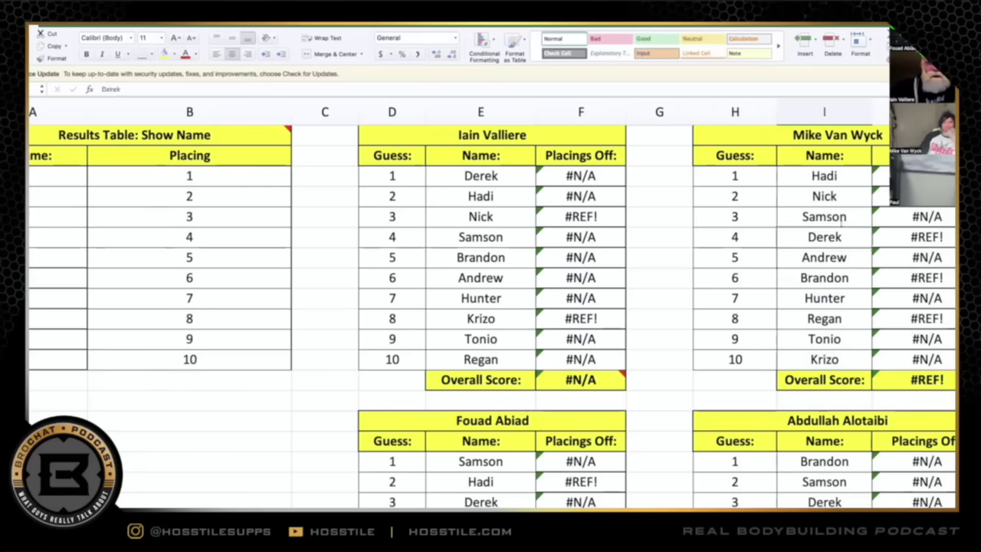
pyautogui.press('Down')
pyautogui.press('Up')
pyautogui.press('Up')
pyautogui.press('Up')
pyautogui.press('Up')
pyautogui.hotkey('shift', 'Down')
pyautogui.hotkey('shift', 'Down')
pyautogui.hotkey('shift', 'Down')
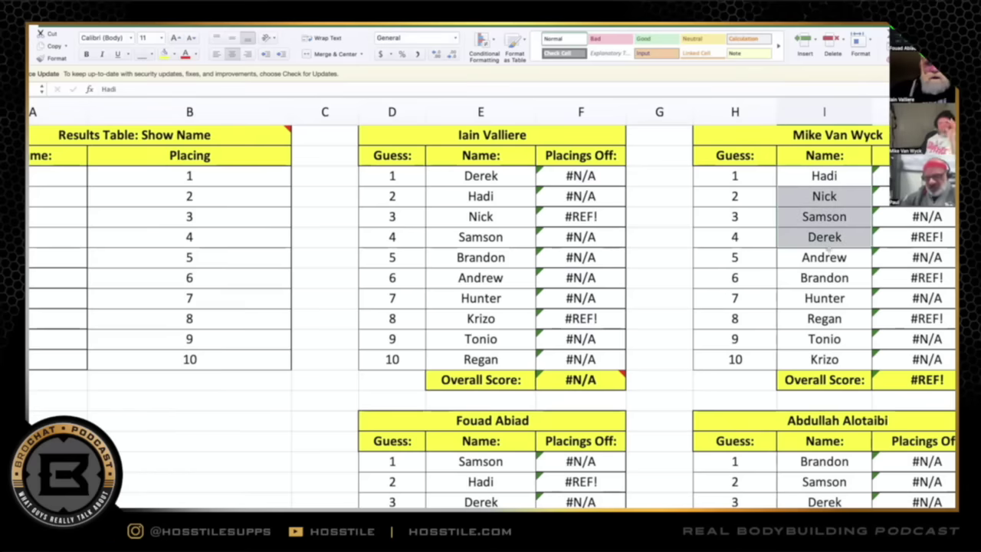
# Change guess 2 to Samson and guess 3 to Nick in the upper prediction table in columns H to J
pyautogui.click(843, 174)
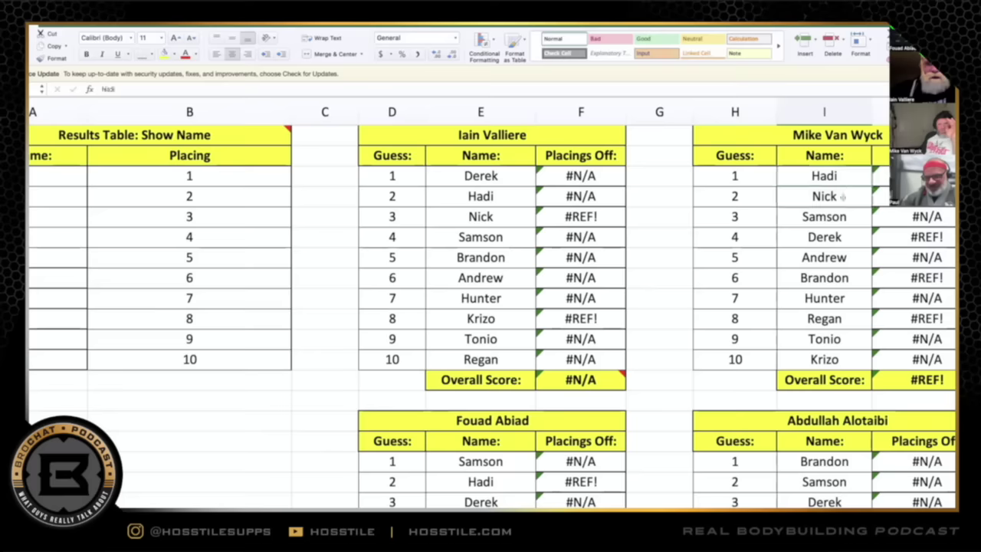
pyautogui.click(843, 196)
pyautogui.write('Samson')
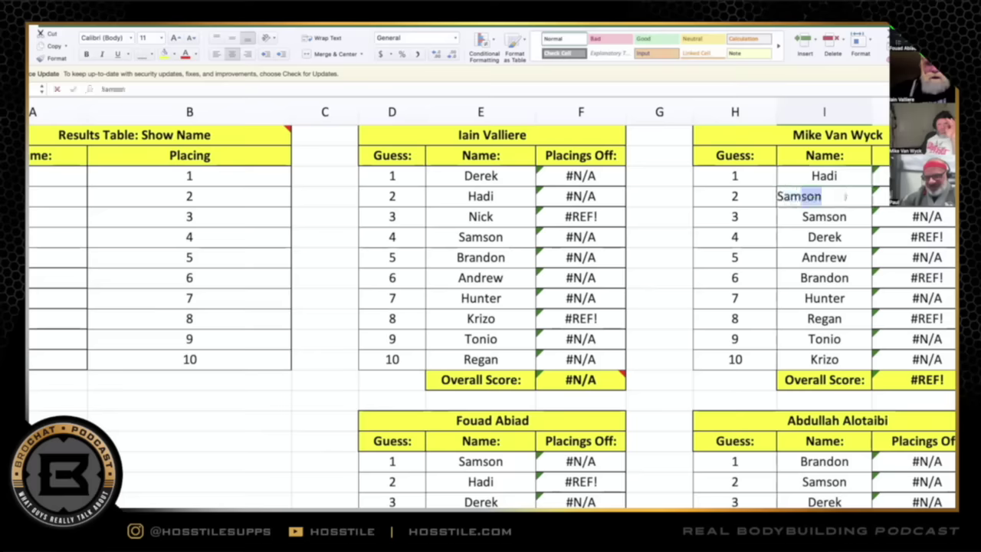
pyautogui.press('Return')
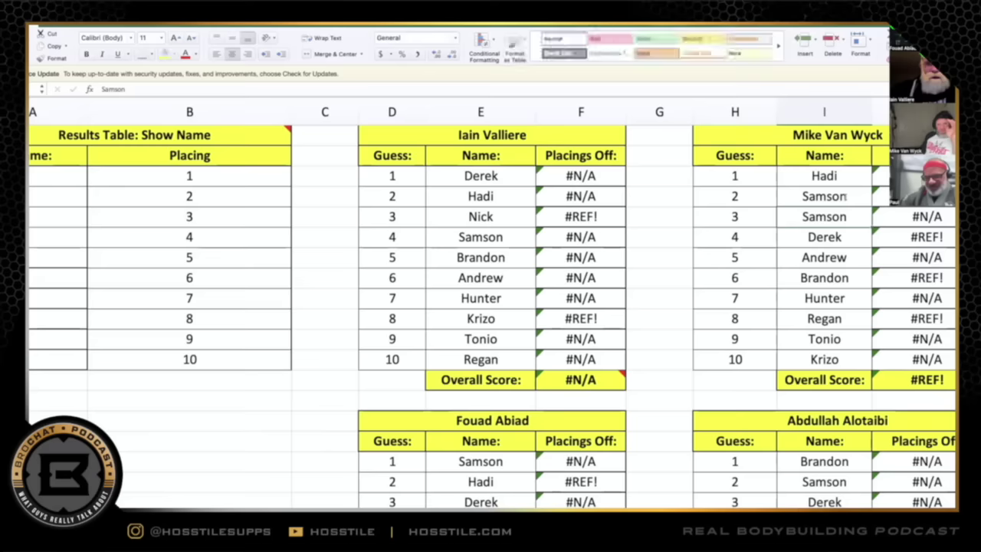
pyautogui.write('Nick')
pyautogui.press('Return')
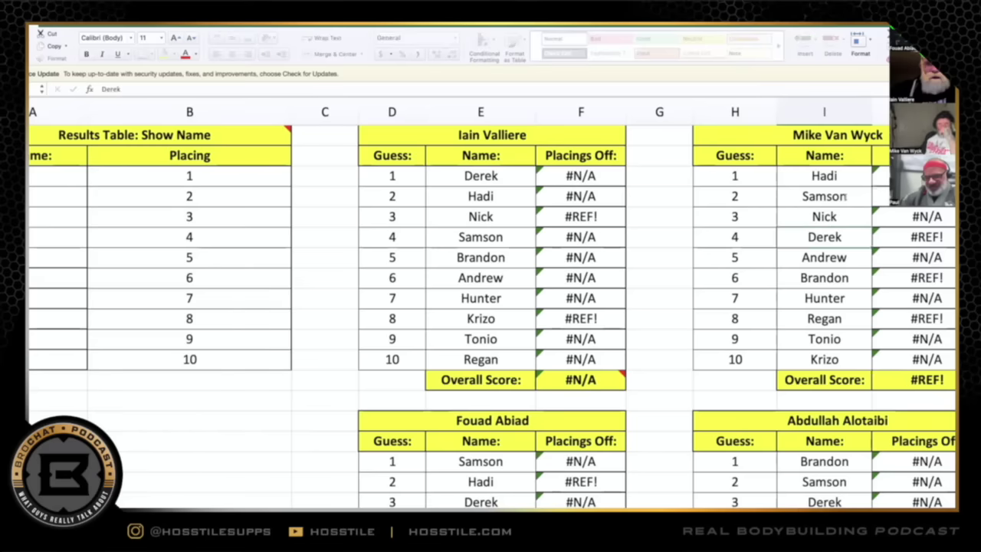
pyautogui.press('Return')
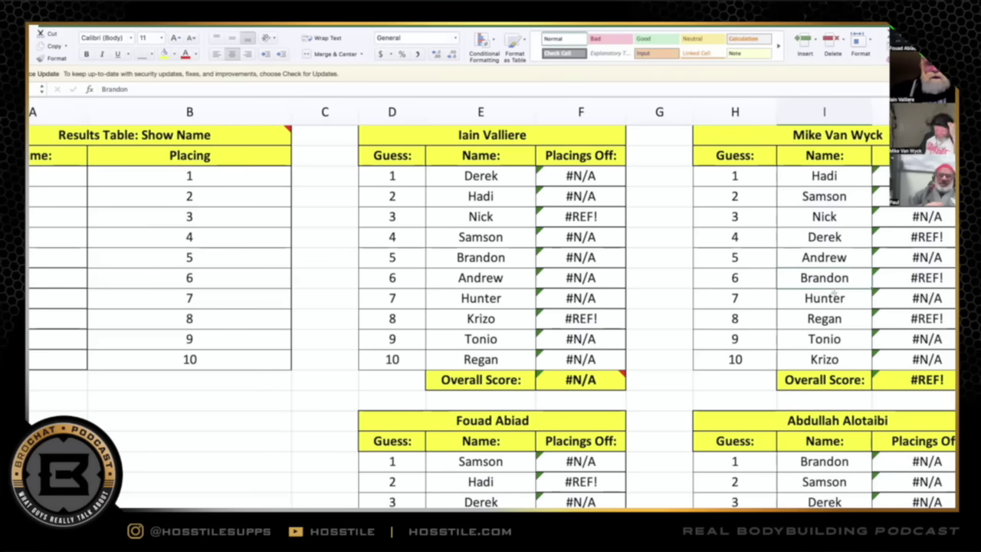
# Examine the other prediction tables, then the guesses ranked 4 to 8 in the upper table in columns L to N
pyautogui.scroll(-5, 535, 230)
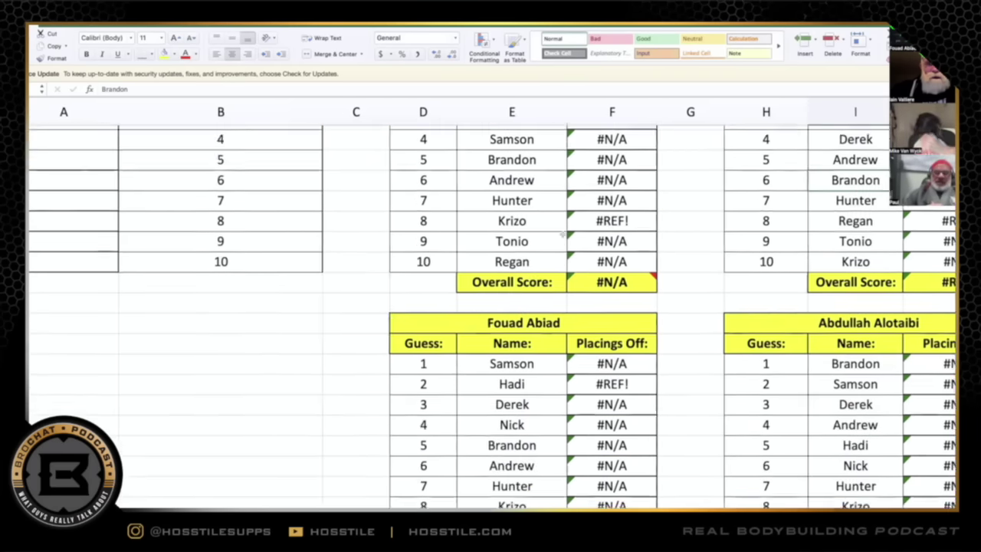
pyautogui.scroll(-5, 563, 234)
pyautogui.hscroll(10, 562, 233)
pyautogui.hscroll(-6, 562, 234)
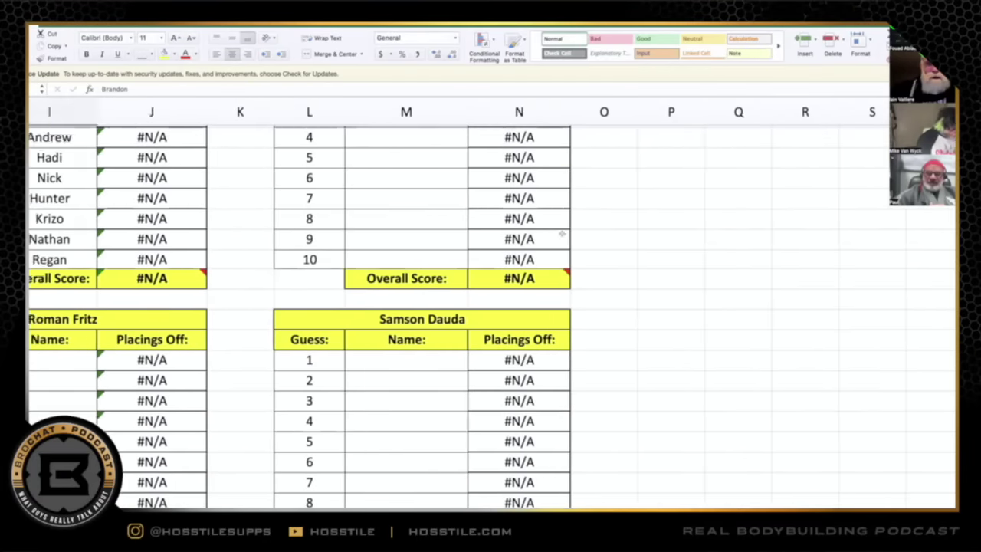
pyautogui.scroll(-5, 561, 234)
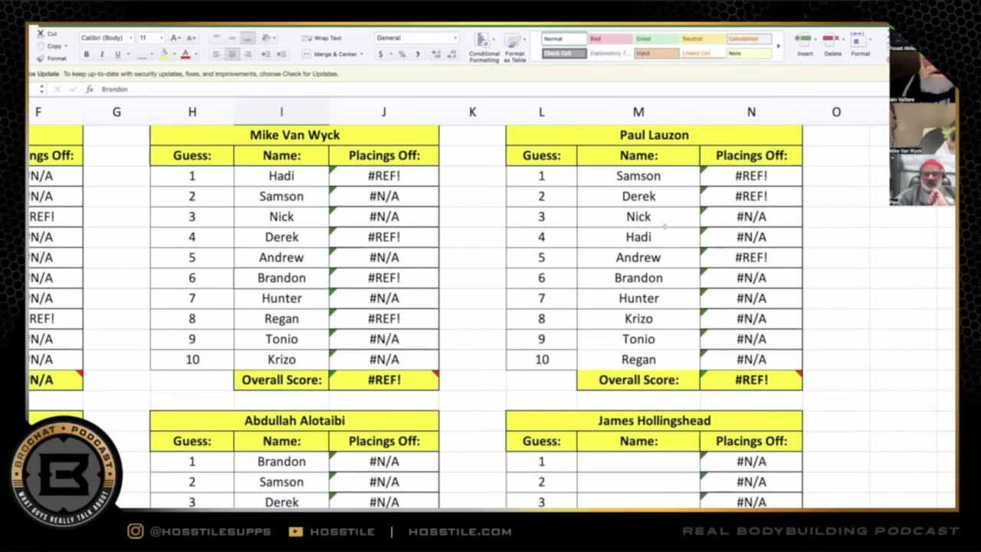
pyautogui.click(538, 235)
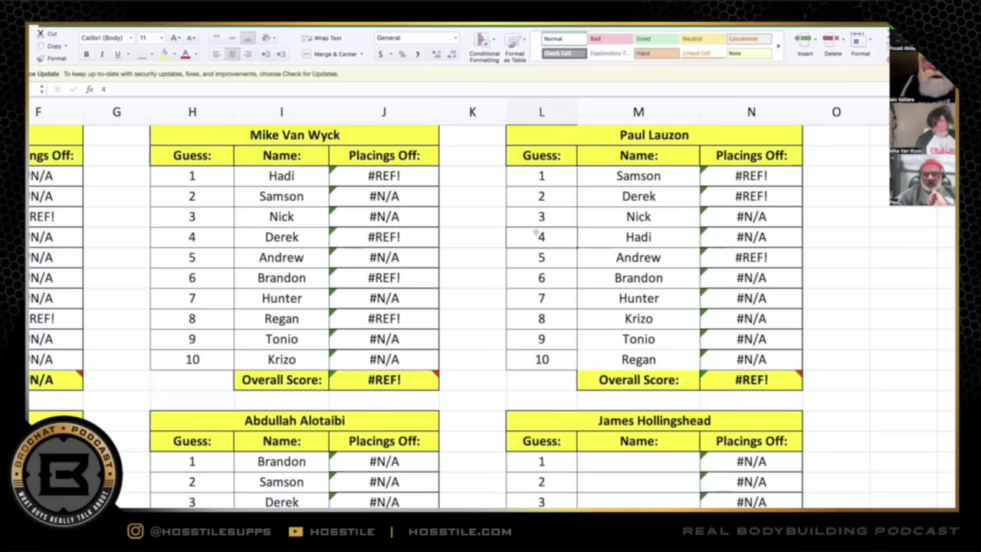
pyautogui.click(541, 251)
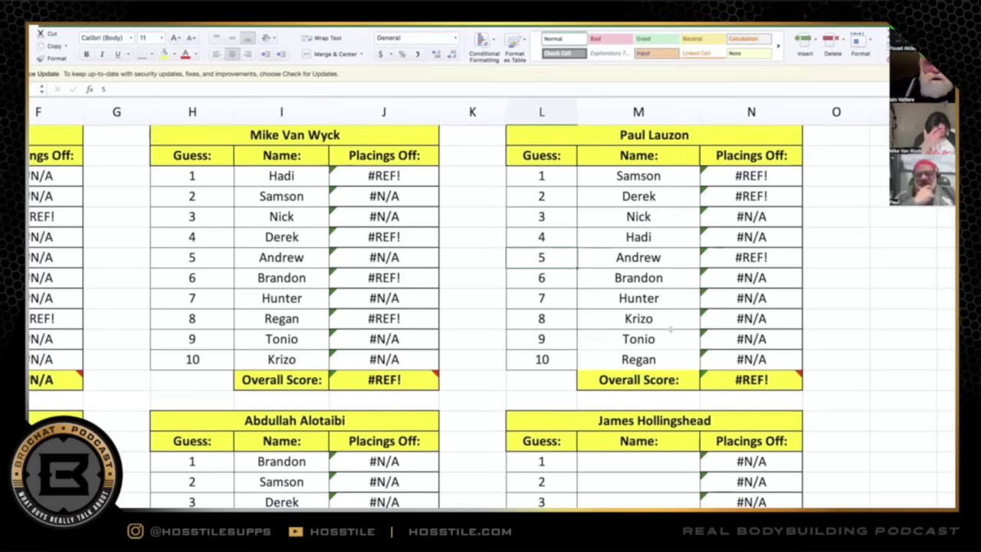
pyautogui.click(665, 319)
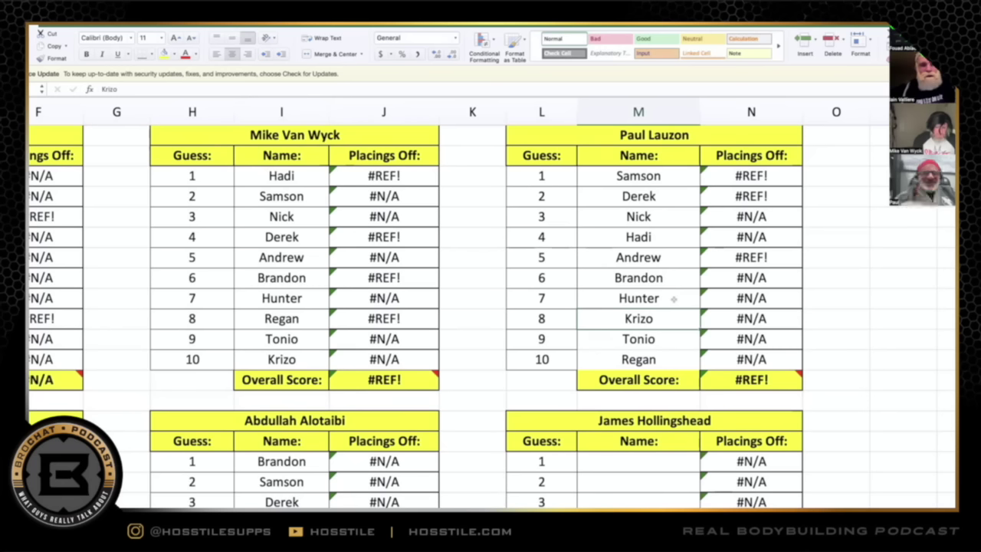
pyautogui.click(673, 299)
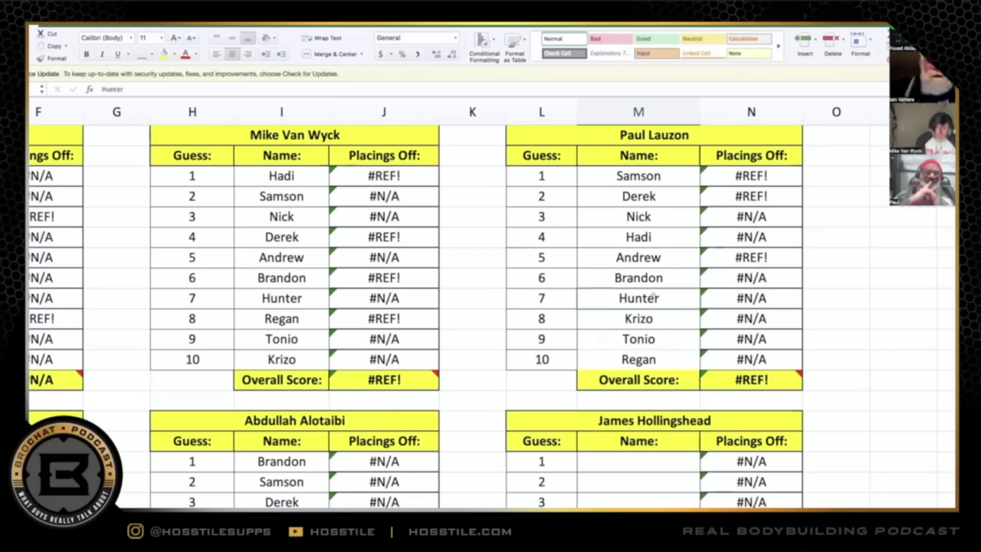
pyautogui.click(669, 318)
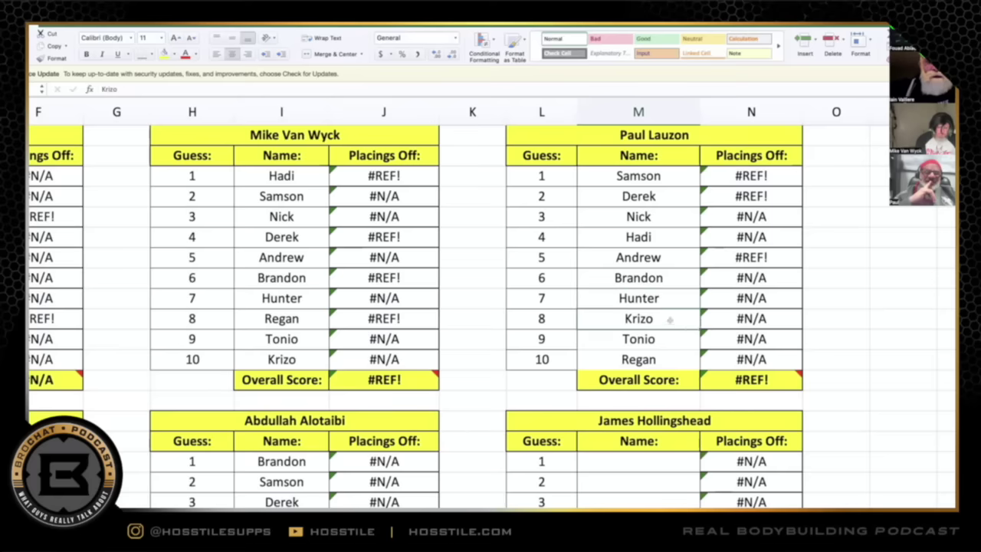
pyautogui.moveTo(537, 277); pyautogui.dragTo(643, 278)
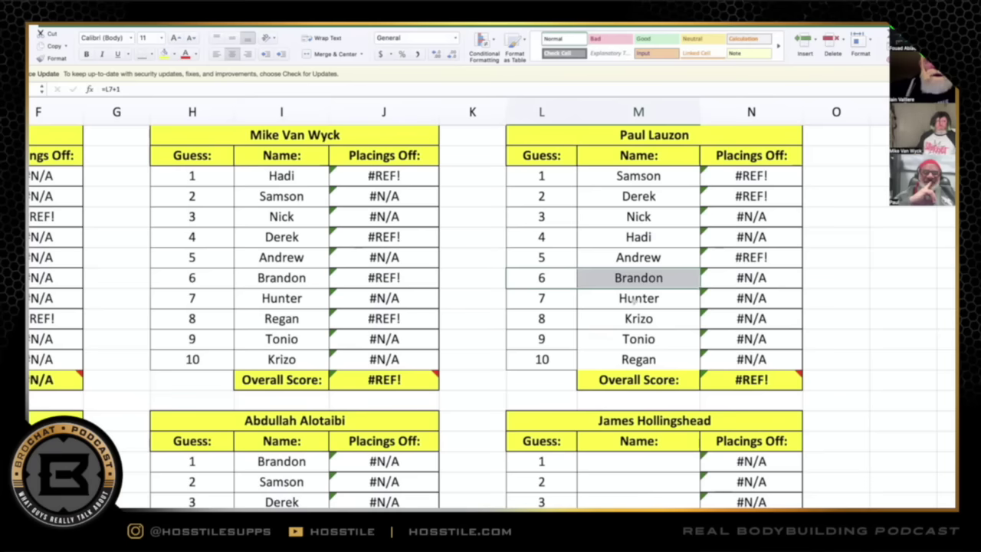
# Change guess 7 to Krizo and guess 8 to Hunter in the upper prediction table in columns D to F
pyautogui.hscroll(-5, 644, 300)
pyautogui.hscroll(-3, 577, 300)
pyautogui.click(480, 173)
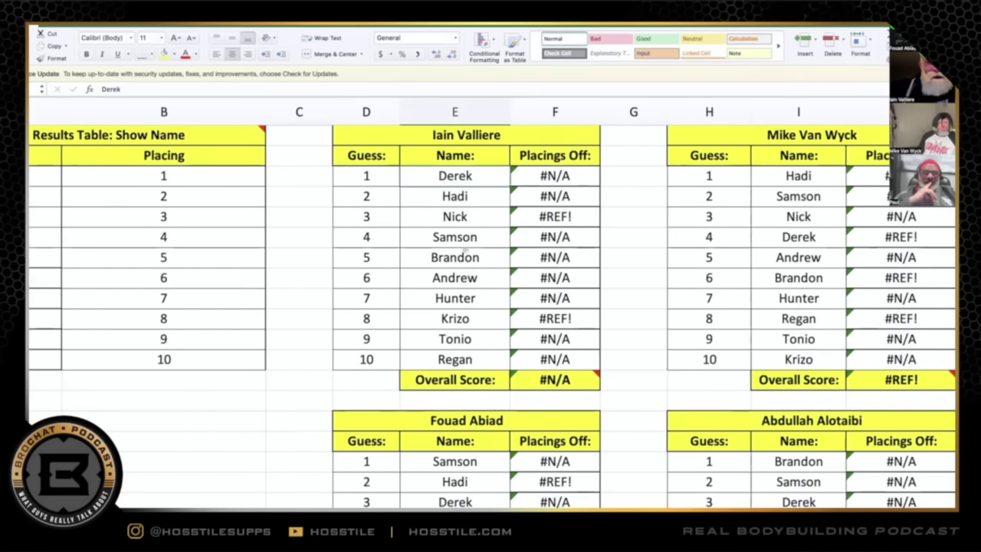
pyautogui.click(475, 297)
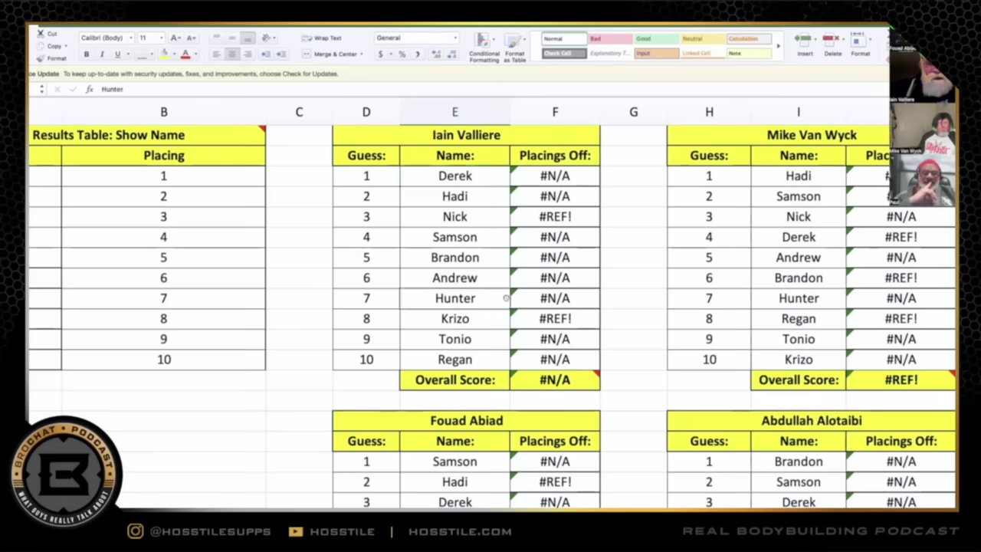
pyautogui.write('Krizo')
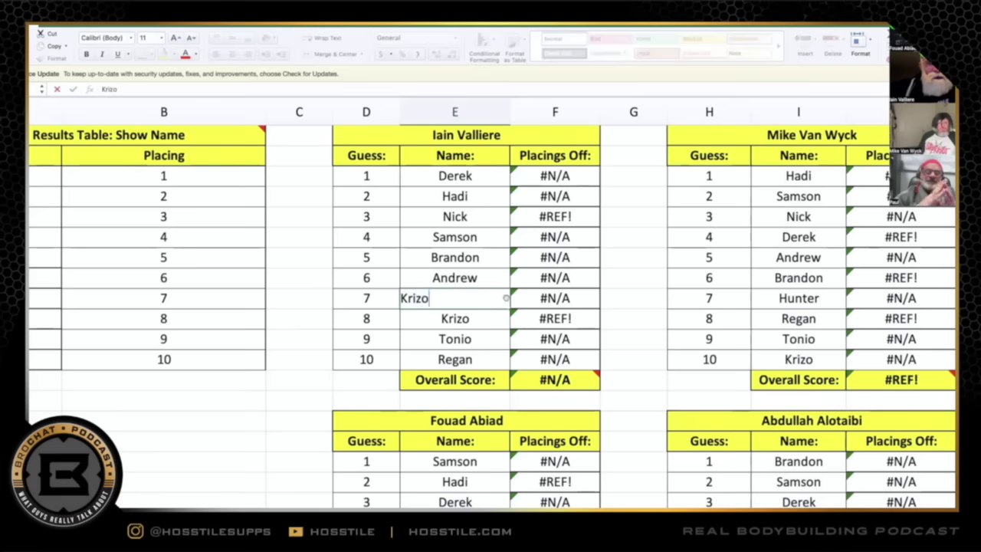
pyautogui.press('Return')
pyautogui.write('Hunter')
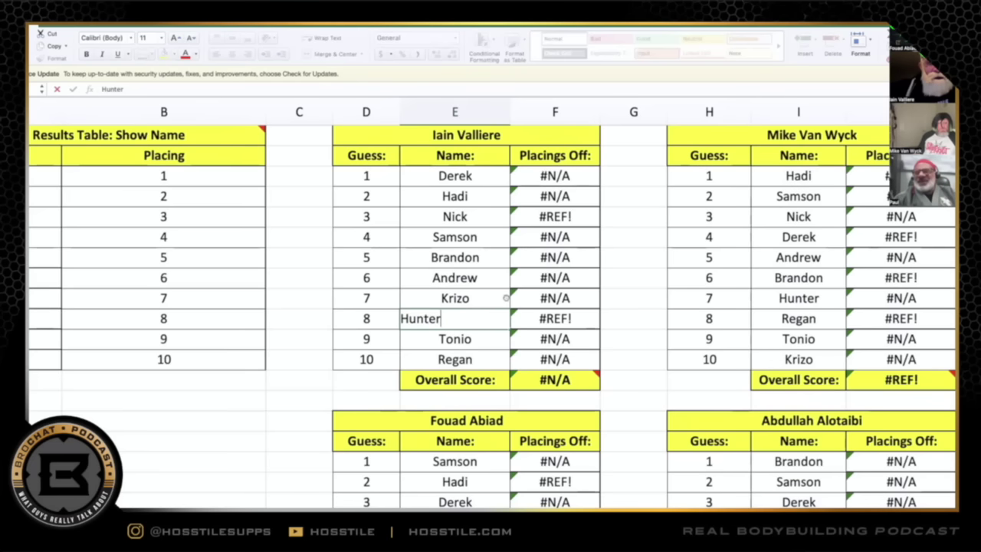
pyautogui.press('Return')
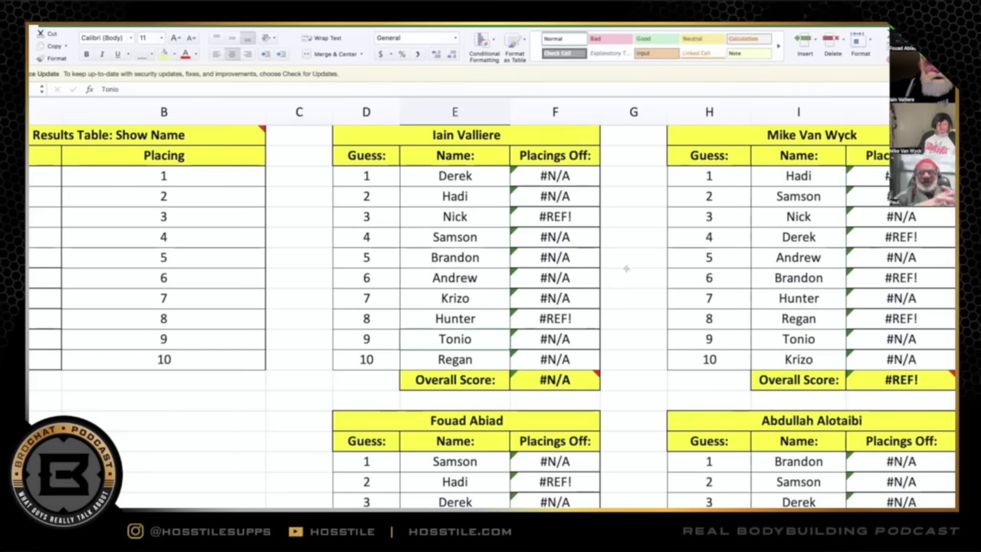
# Review the first three names in the upper prediction table in columns D to F
pyautogui.hscroll(-3, 626, 268)
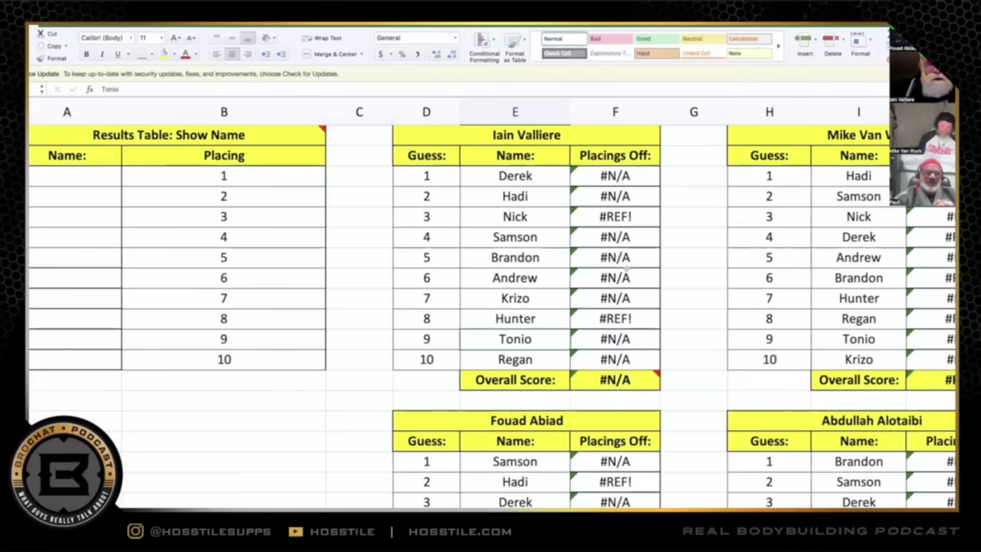
pyautogui.hscroll(1, 647, 249)
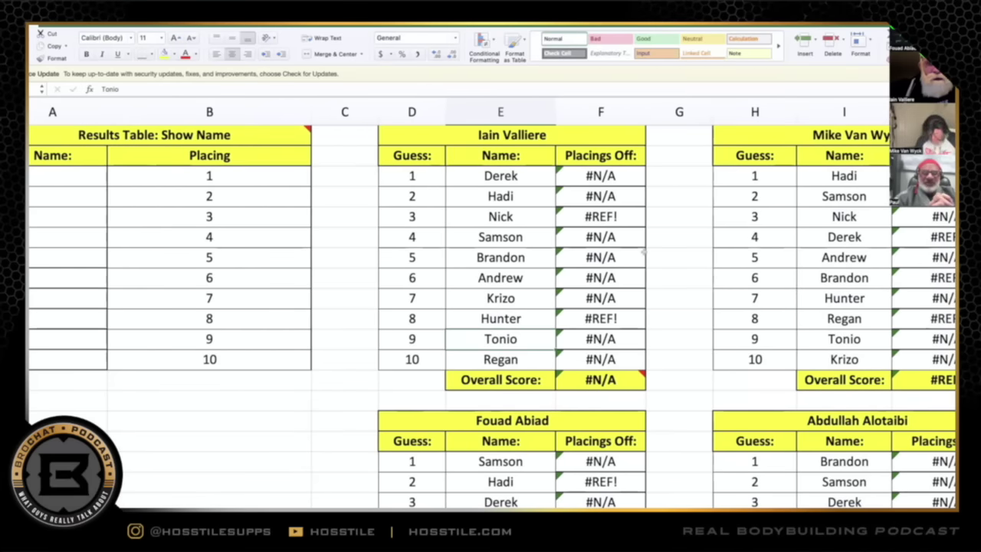
pyautogui.hscroll(10, 635, 312)
pyautogui.hscroll(-5, 634, 312)
pyautogui.click(333, 173)
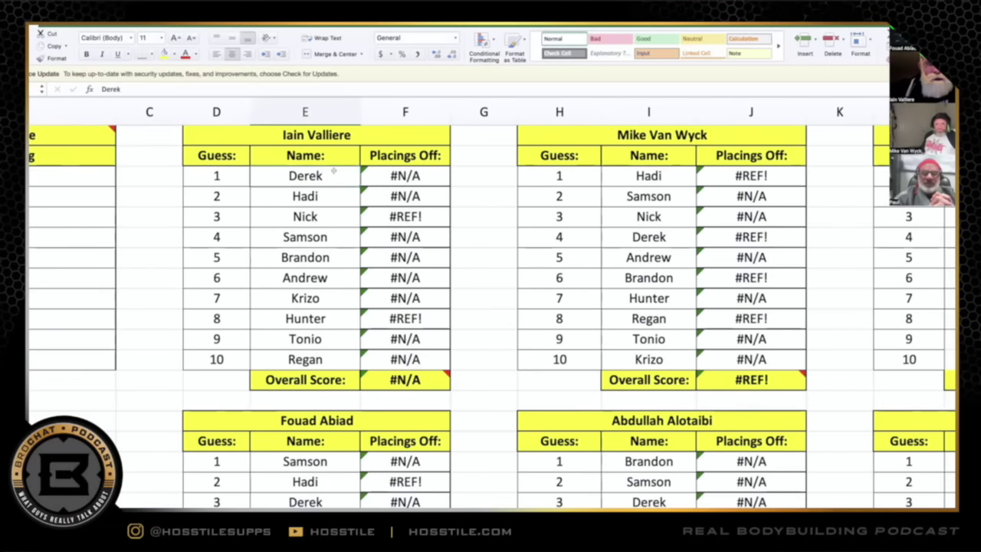
pyautogui.click(333, 192)
pyautogui.click(335, 216)
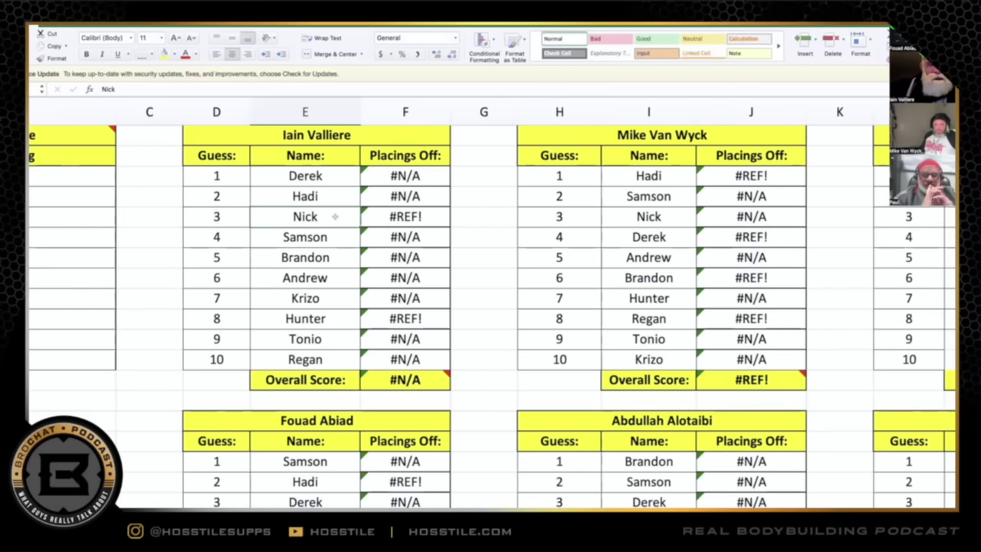
# Review guesses 1 to 6 in the upper prediction table in columns D to F, then compare the other prediction tables
pyautogui.click(335, 175)
pyautogui.click(337, 194)
pyautogui.click(335, 212)
pyautogui.click(335, 234)
pyautogui.hscroll(1, 335, 235)
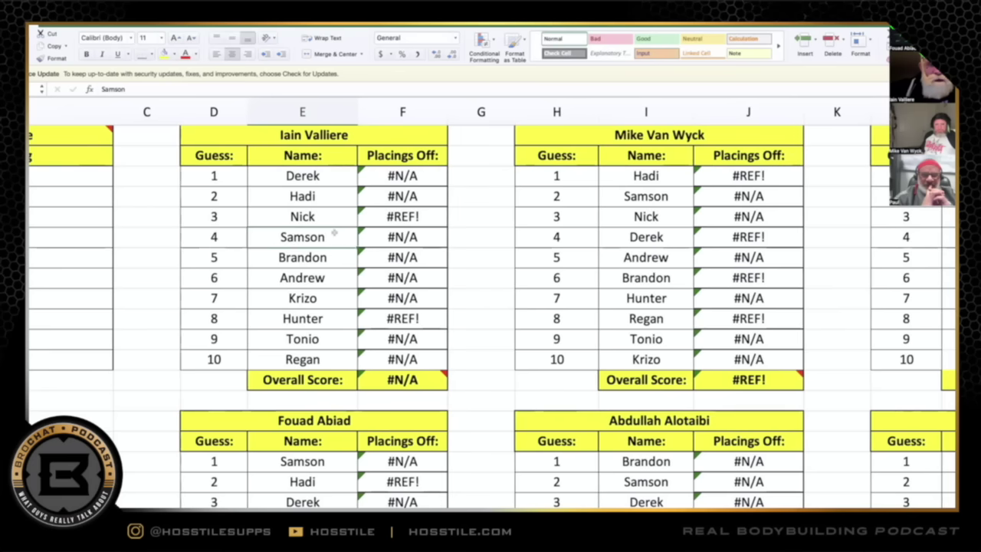
pyautogui.click(334, 253)
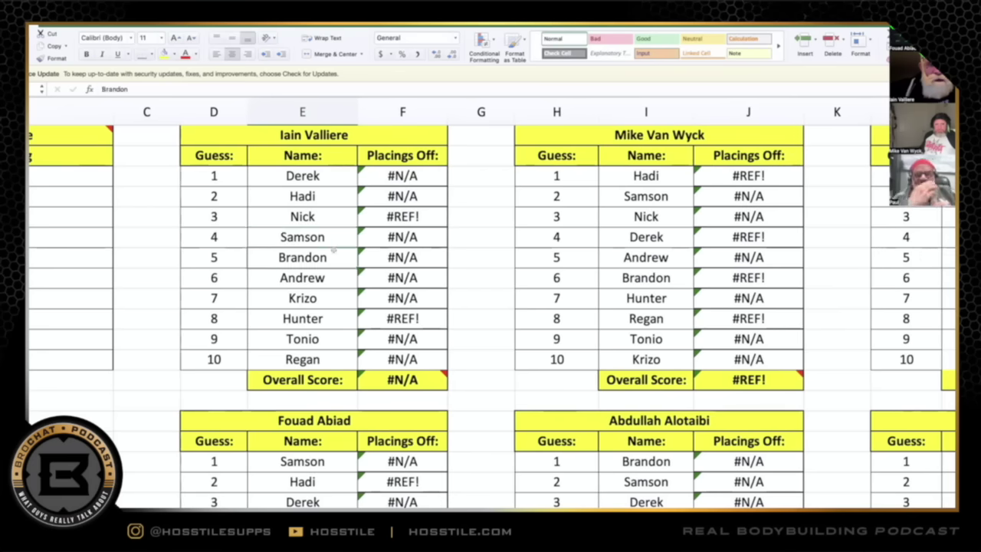
pyautogui.click(320, 274)
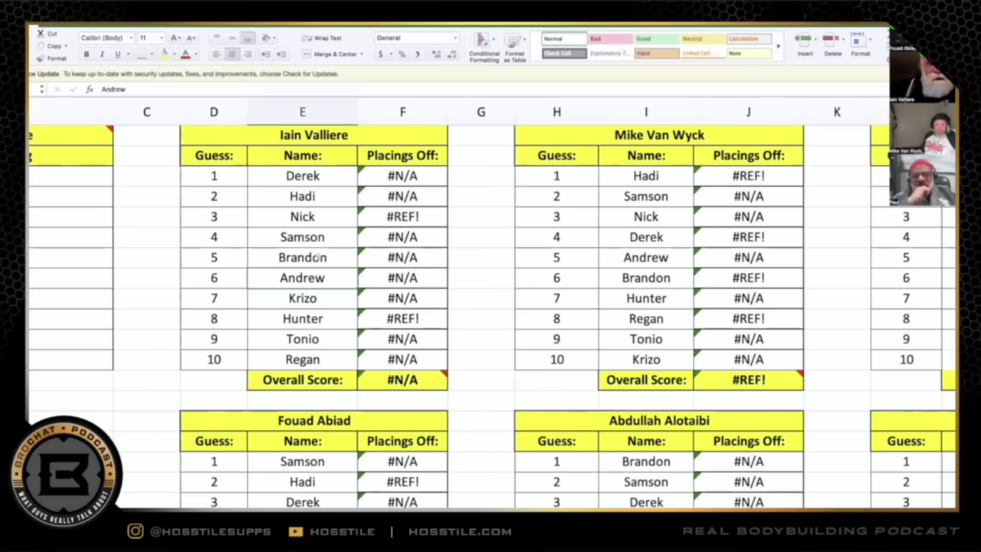
pyautogui.hscroll(6, 454, 232)
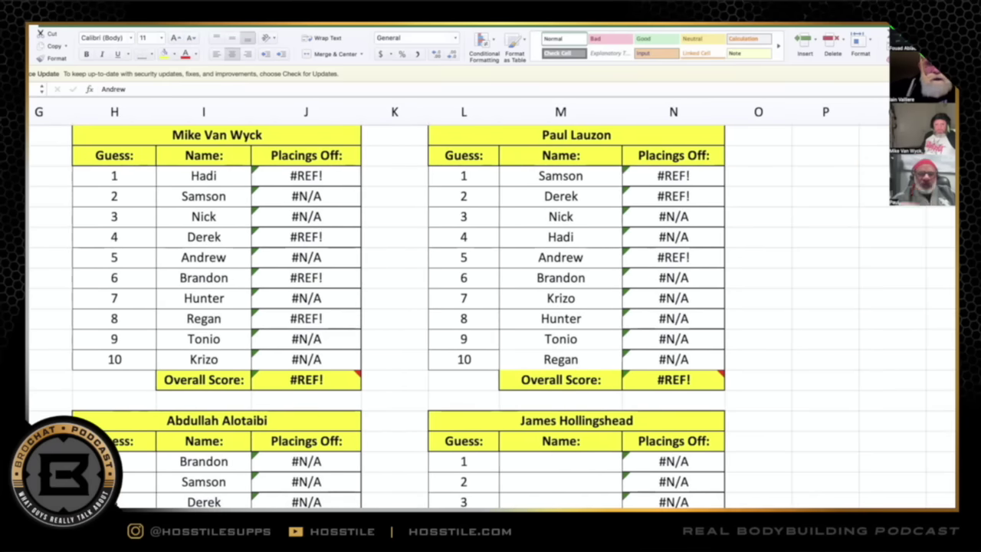
pyautogui.scroll(-5, 817, 422)
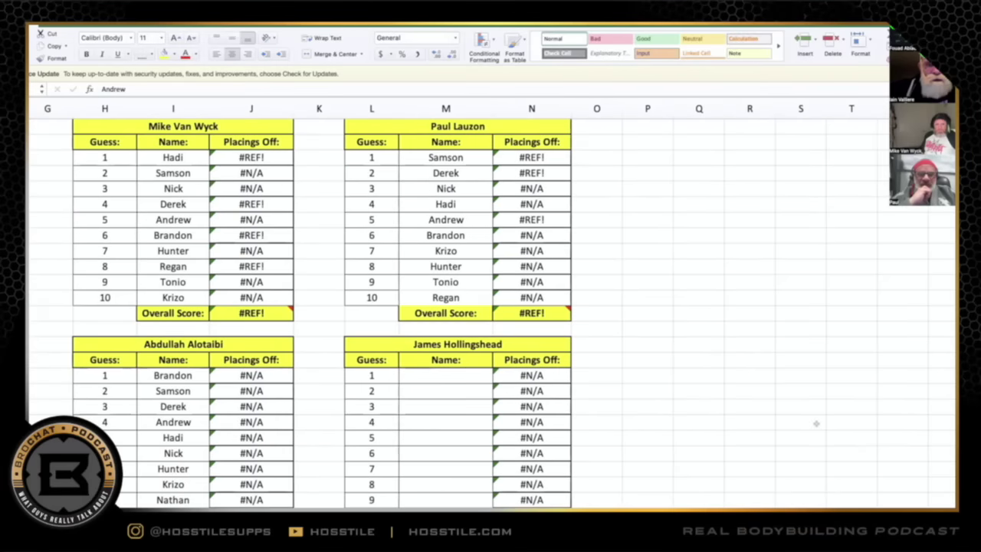
pyautogui.hscroll(-3, 817, 422)
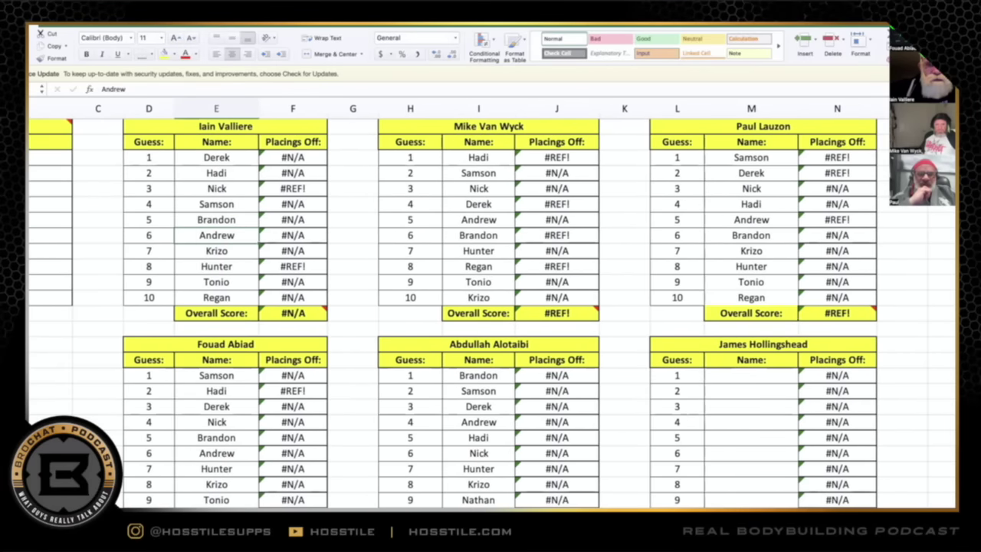
pyautogui.hscroll(-3, 491, 313)
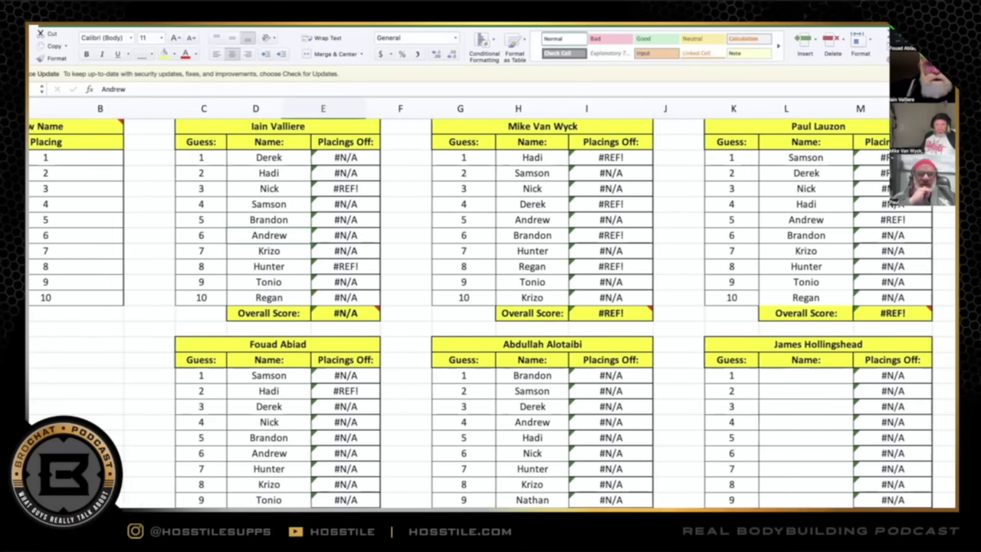
pyautogui.scroll(2, 491, 312)
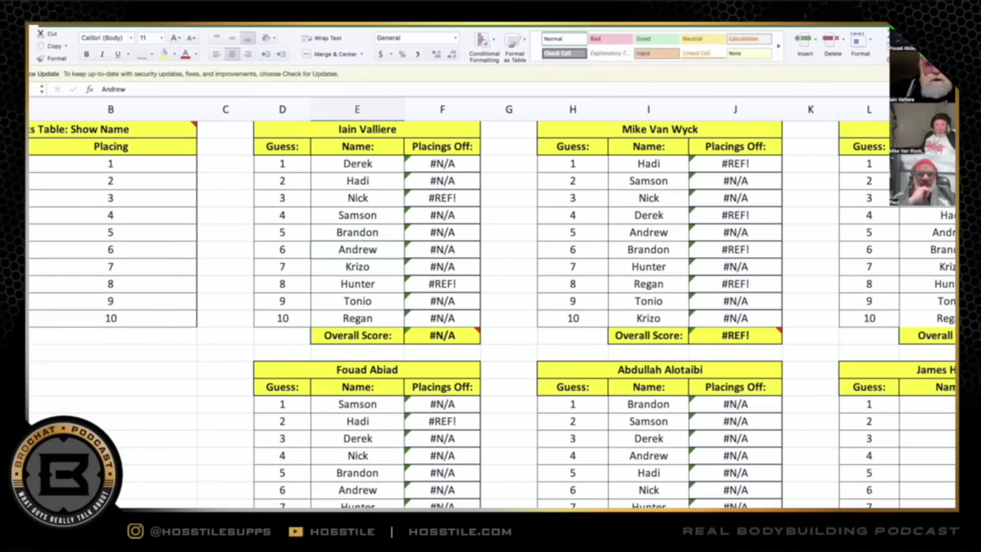
pyautogui.scroll(3, 604, 378)
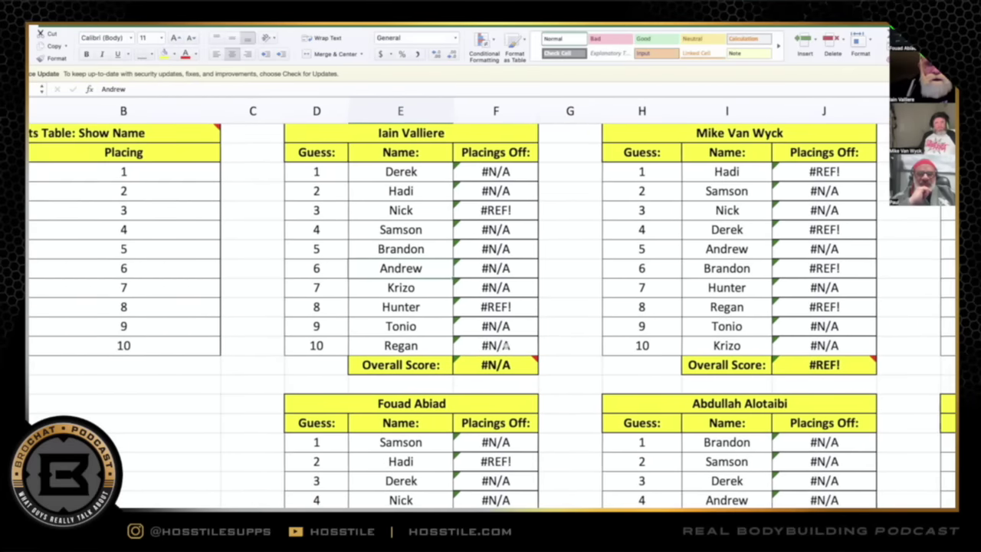
# Change guess 2 to Hadi, guess 3 to Derek and guess 4 to Nick in the upper prediction table in columns L to N
pyautogui.hscroll(4, 604, 378)
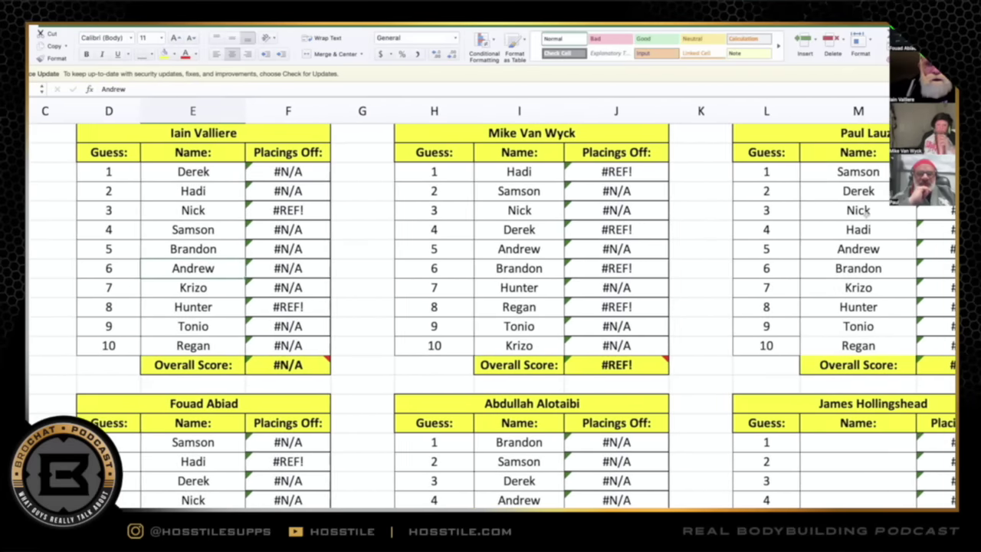
pyautogui.hscroll(1, 866, 213)
pyautogui.click(862, 196)
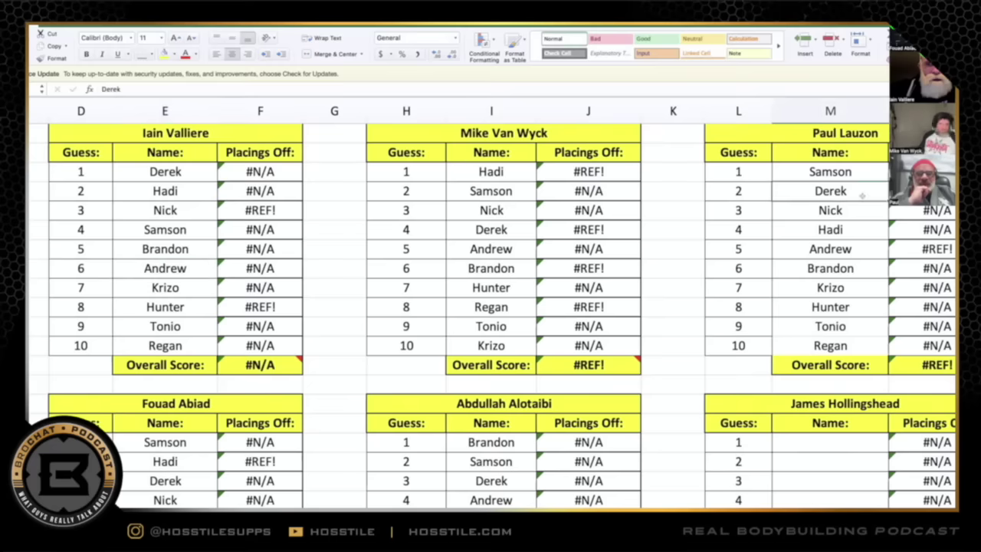
pyautogui.write('Hadi')
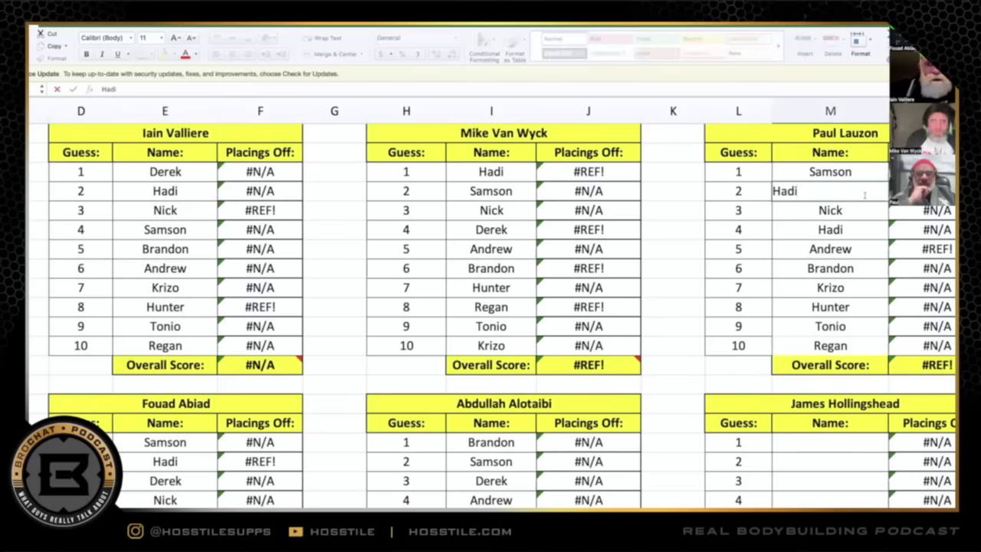
pyautogui.press('Return')
pyautogui.write('Dek')
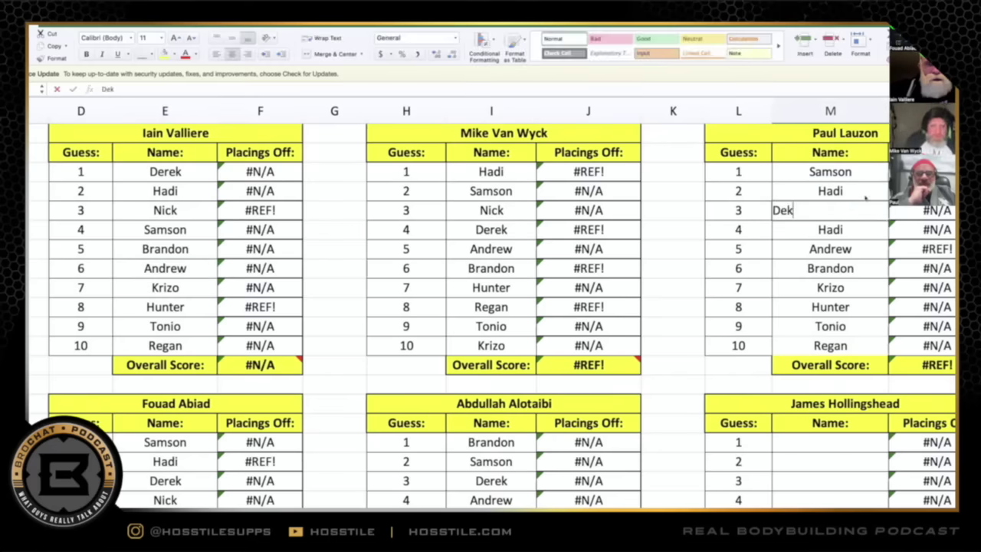
pyautogui.press('BackSpace')
pyautogui.write('rek')
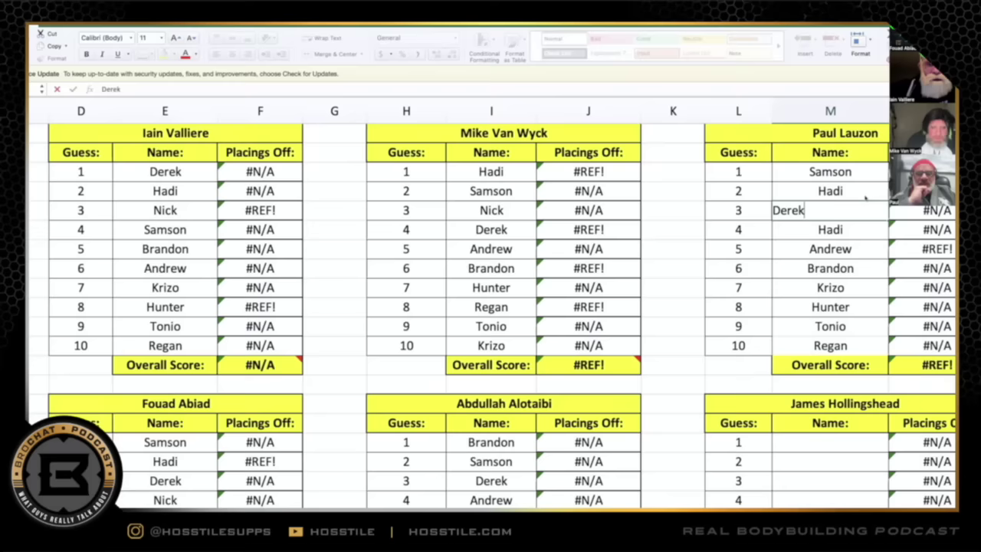
pyautogui.press('Return')
pyautogui.write('Nick')
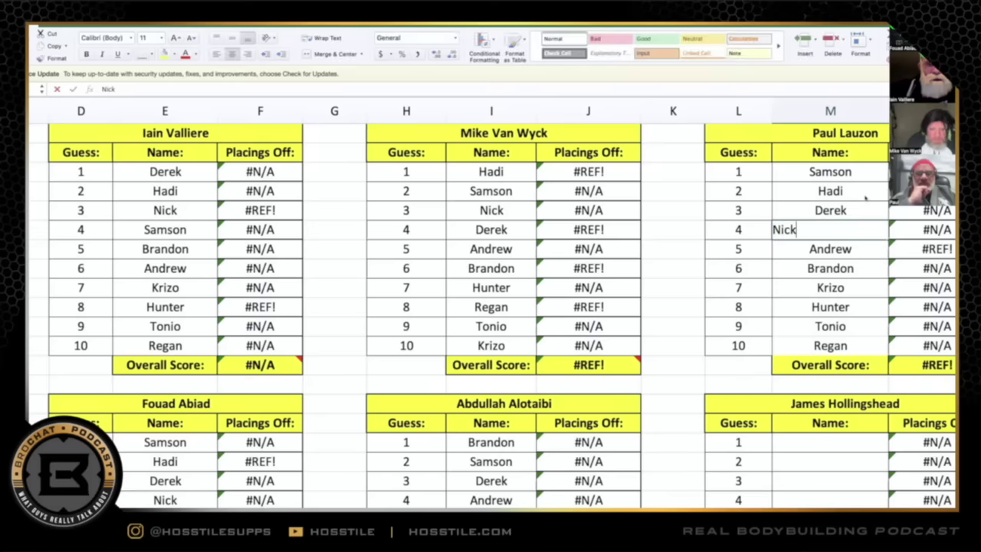
pyautogui.press('Return')
# Set guesses 8, 9 and 10 to Krizo, Tonio and Regan in the upper prediction table in columns H to J
pyautogui.press('Left')
pyautogui.press('Left')
pyautogui.press('Left')
pyautogui.press('Left')
pyautogui.press('Down')
pyautogui.press('Down')
pyautogui.press('Down')
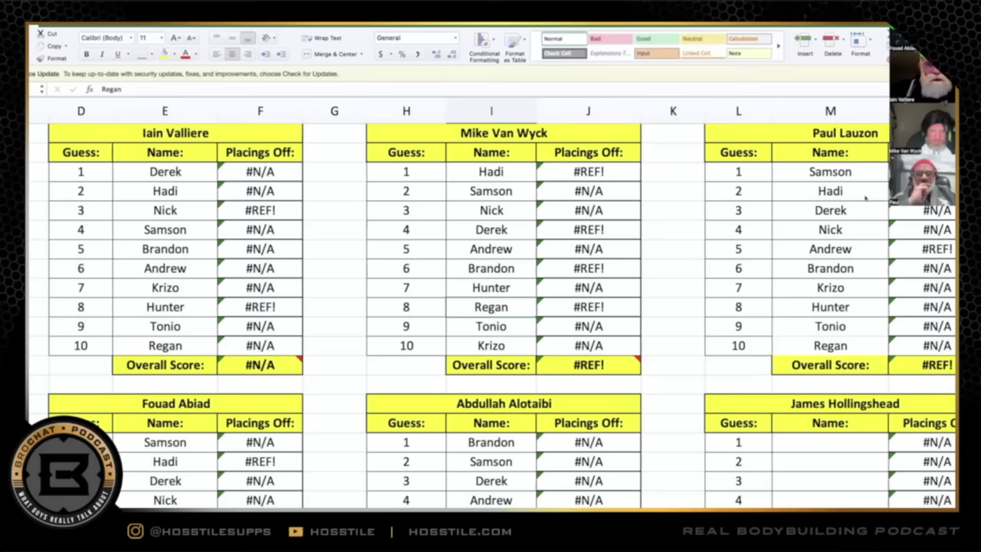
pyautogui.write('Krizo')
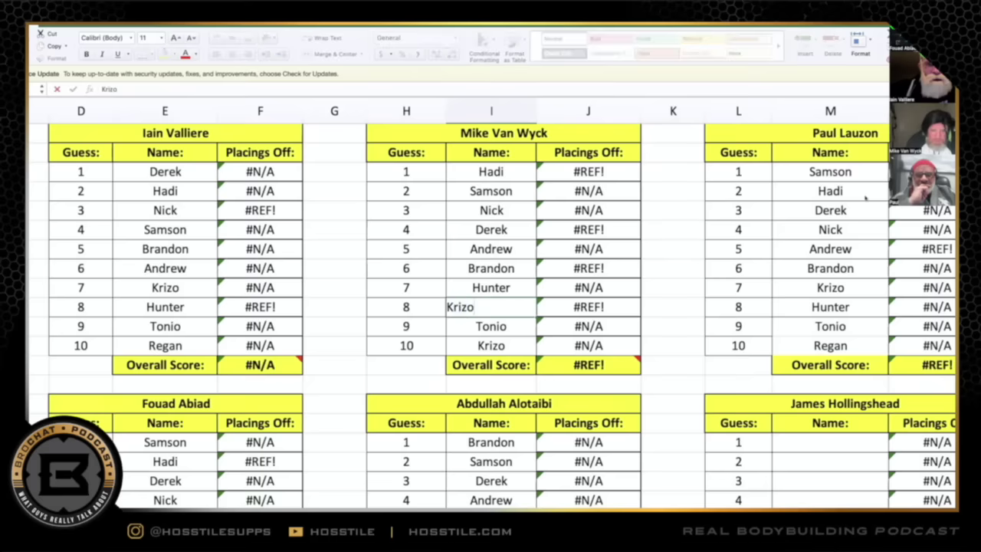
pyautogui.press('Return')
pyautogui.write('R')
pyautogui.press('BackSpace')
pyautogui.write('Tonio')
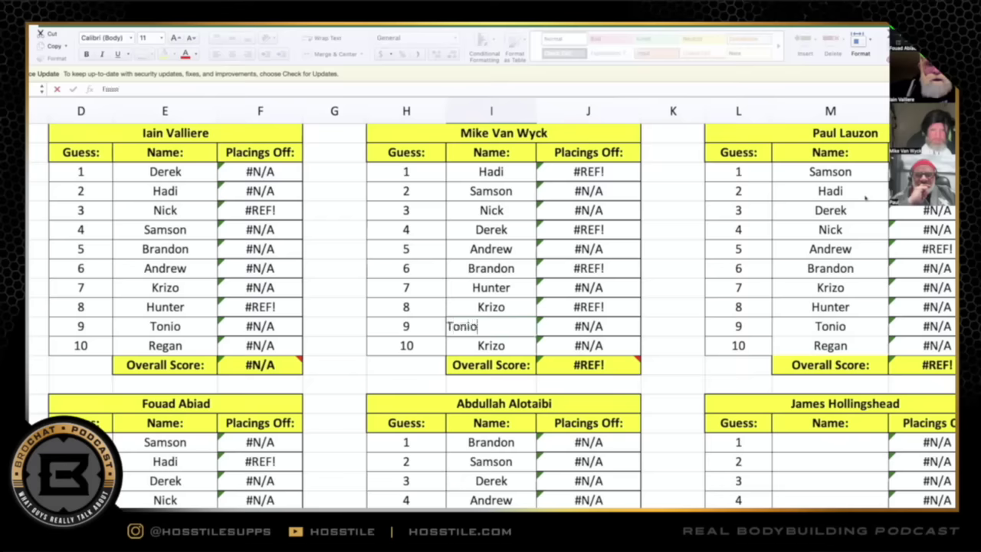
pyautogui.press('Return')
pyautogui.write('Regan')
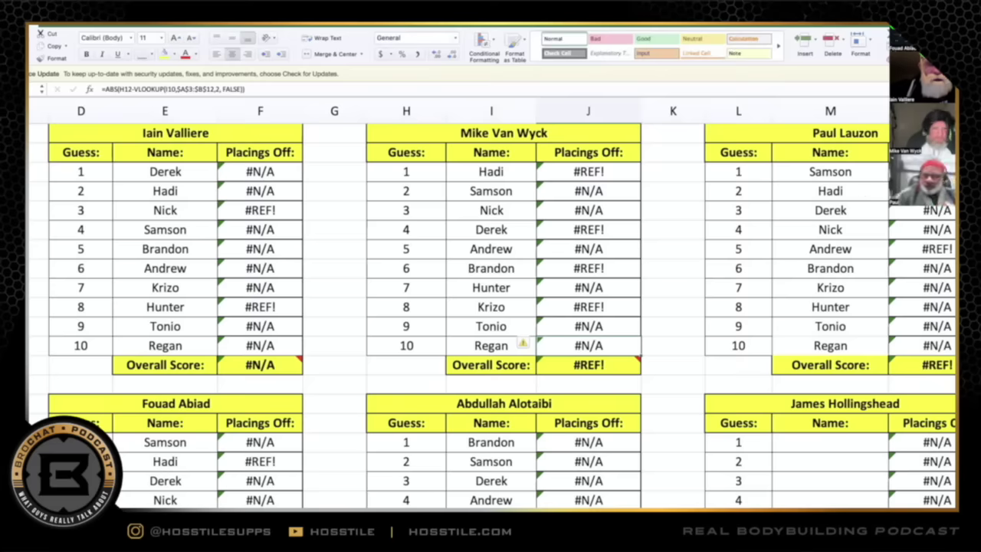
# Examine the lower prediction tables and the Placings Off column of the upper table in columns D to F
pyautogui.scroll(-3, 490, 307)
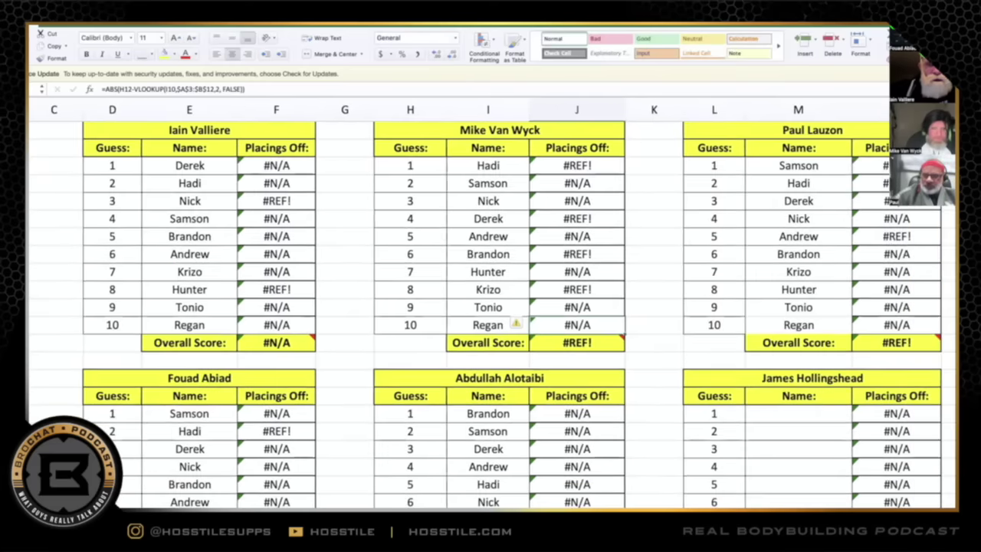
pyautogui.scroll(-1, 564, 412)
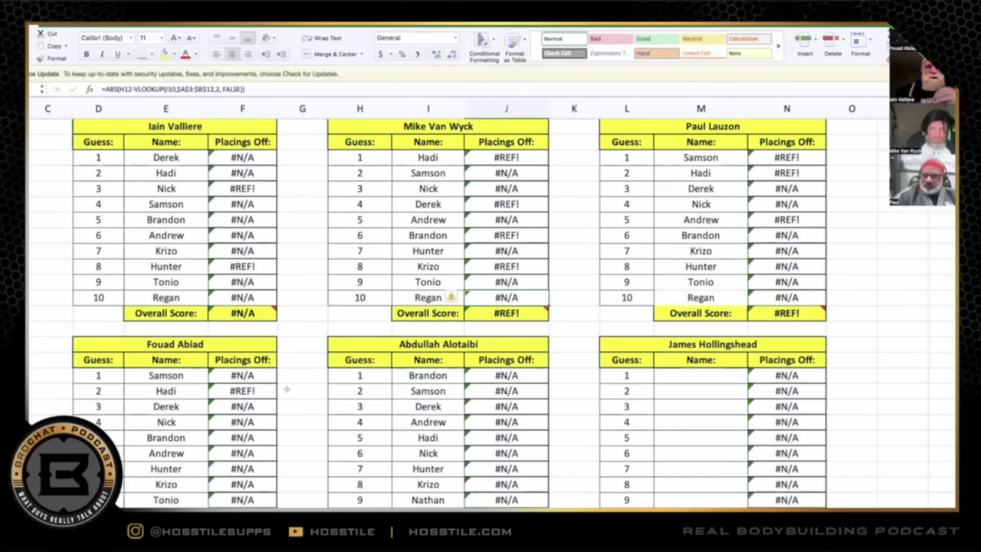
pyautogui.scroll(-2, 284, 389)
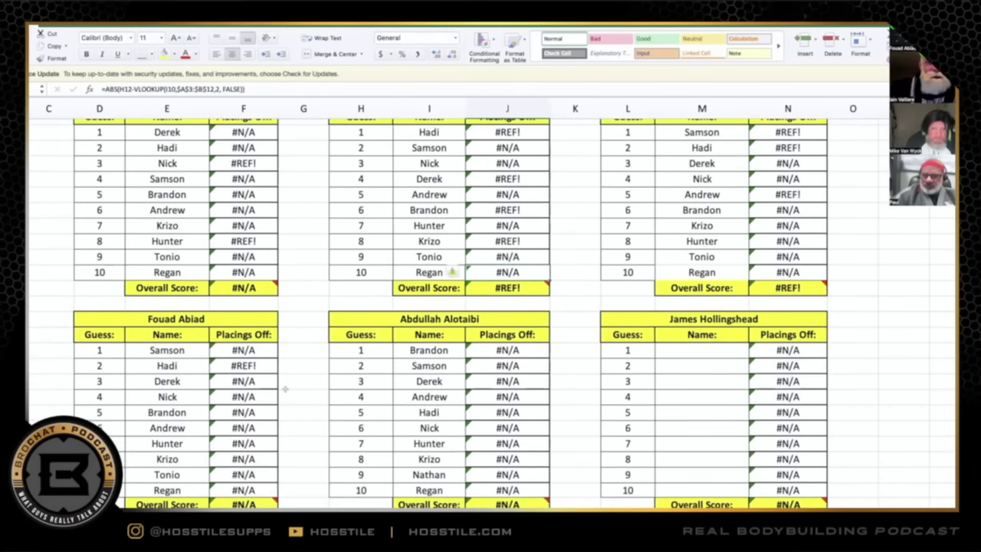
pyautogui.scroll(1, 284, 389)
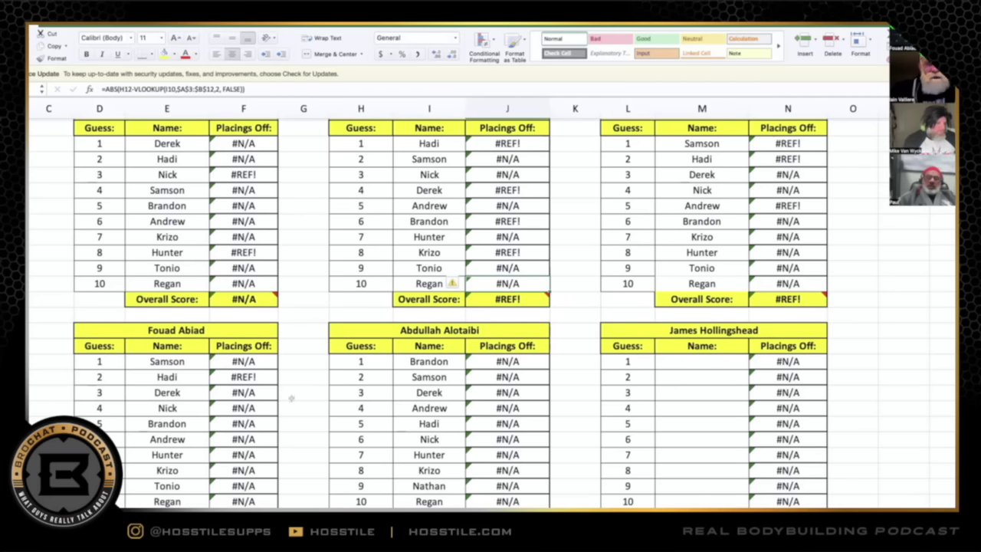
pyautogui.moveTo(242, 128); pyautogui.dragTo(244, 302)
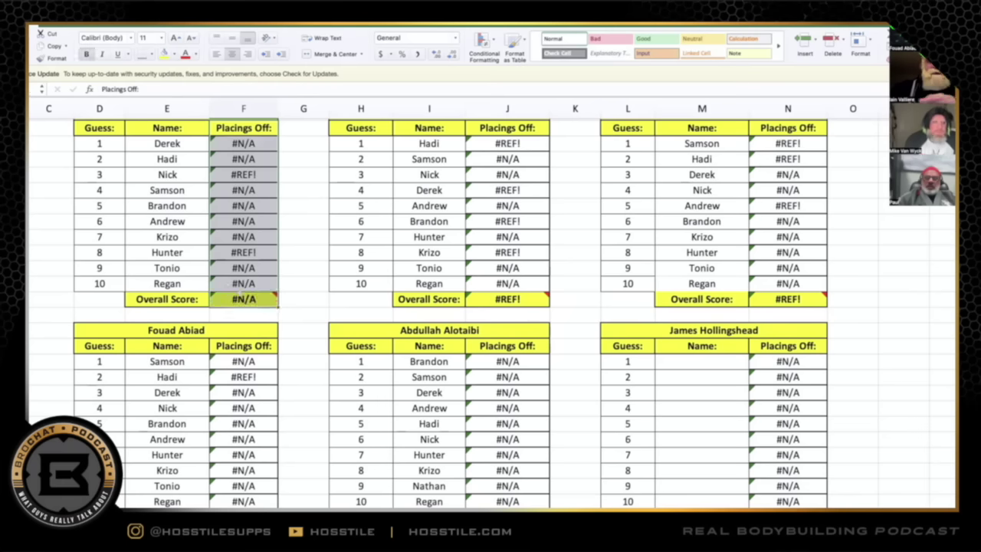
pyautogui.click(318, 184)
pyautogui.moveTo(247, 129); pyautogui.dragTo(240, 175)
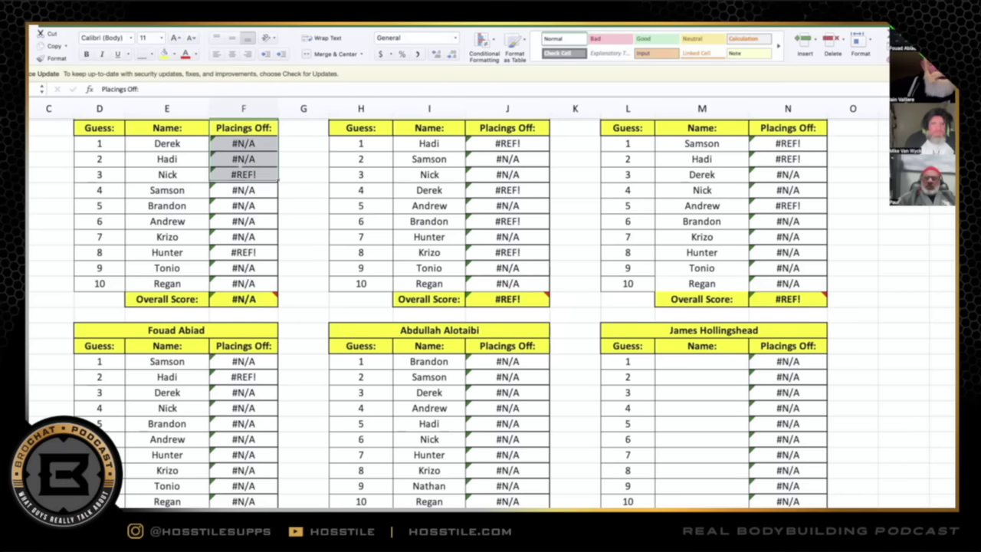
pyautogui.click(299, 140)
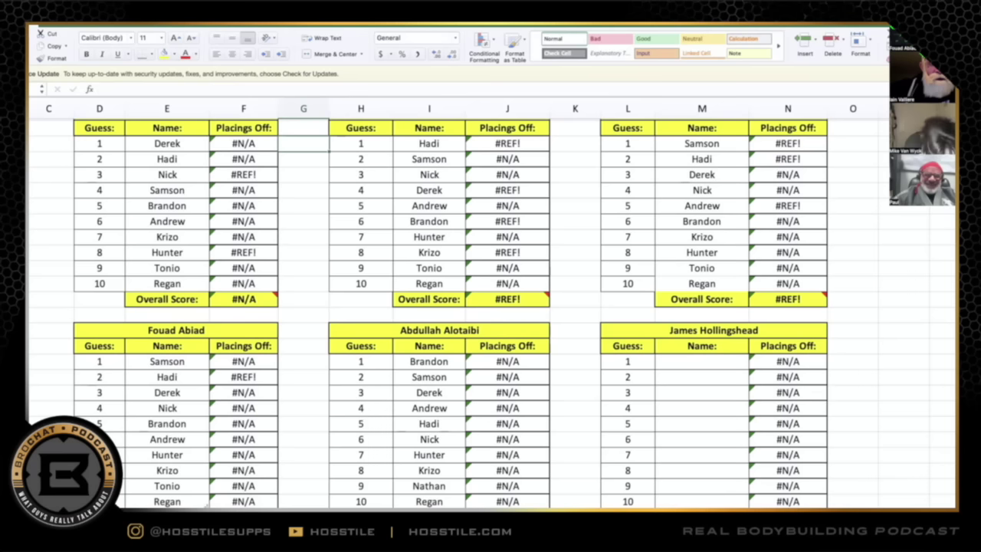
# Change guess 7 to Krizo and guess 8 to Hunter in the lower prediction table in columns D to F
pyautogui.click(188, 455)
pyautogui.write('Krizo')
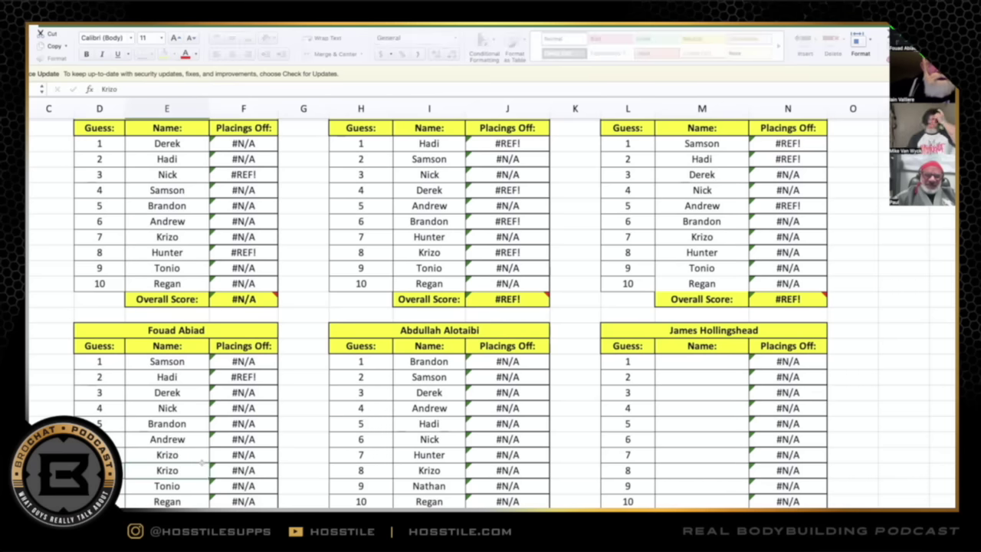
pyautogui.press('Return')
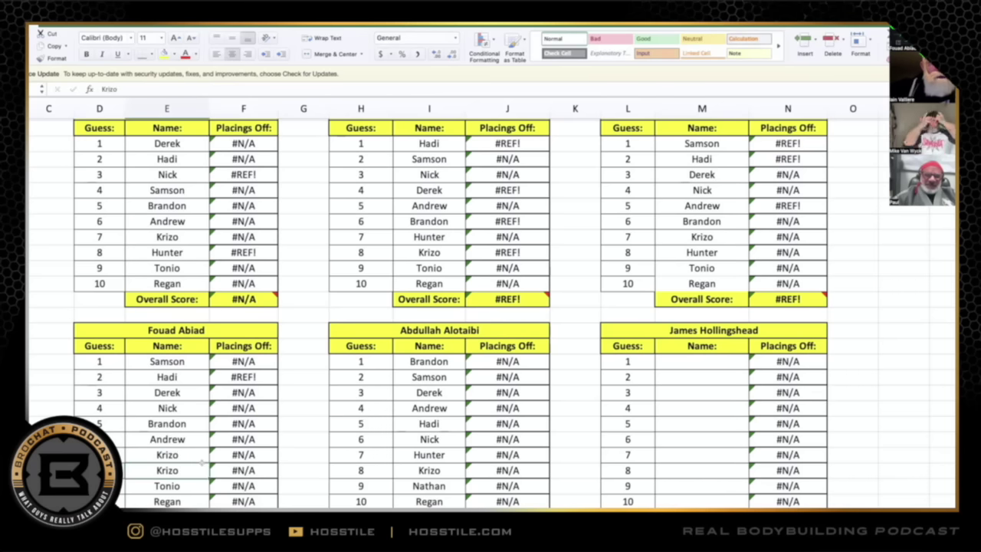
pyautogui.write('Hunter')
pyautogui.click(204, 460)
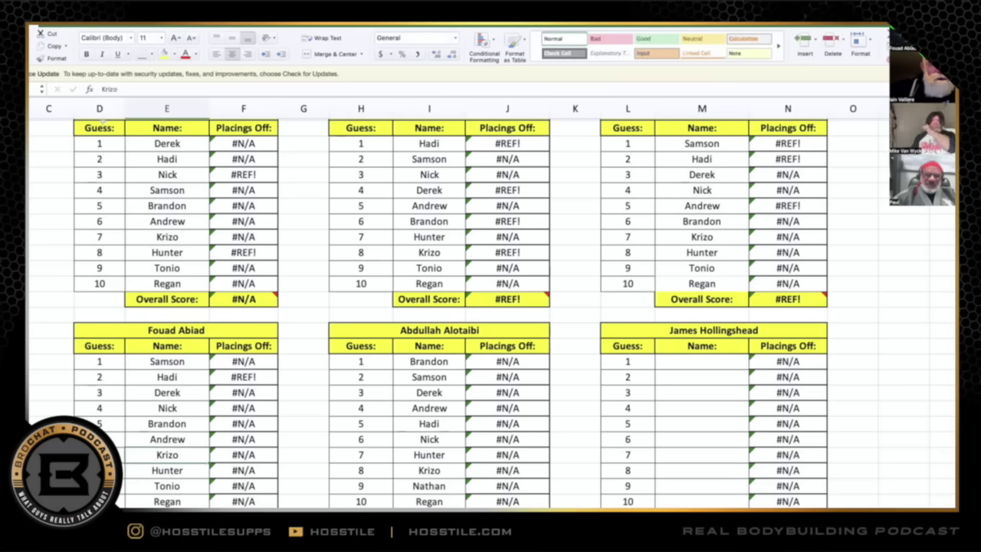
# Change guess 2 to Nick and guess 3 to Hadi in the upper prediction table in columns D to F
pyautogui.click(147, 161)
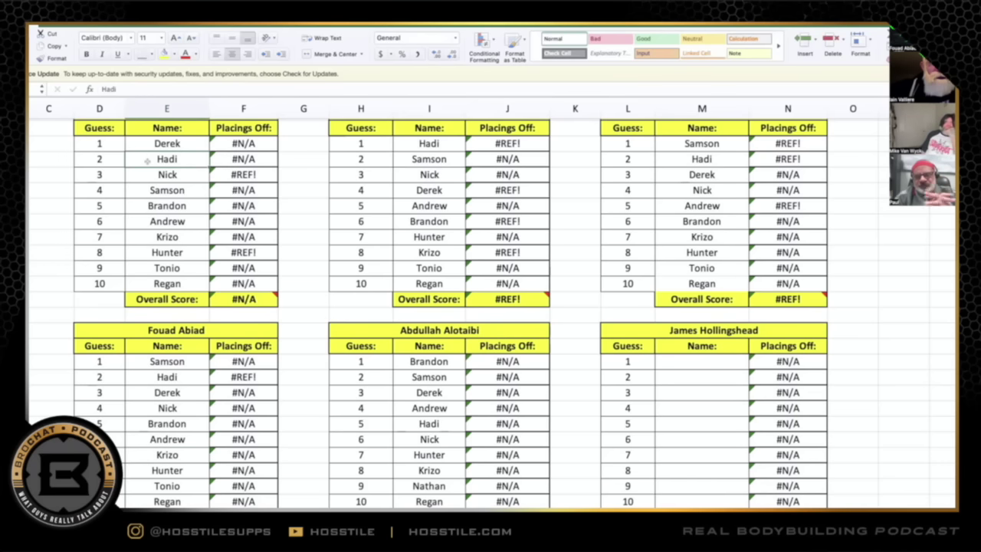
pyautogui.write('Nick')
pyautogui.press('Return')
pyautogui.write('Hadi')
pyautogui.press('Return')
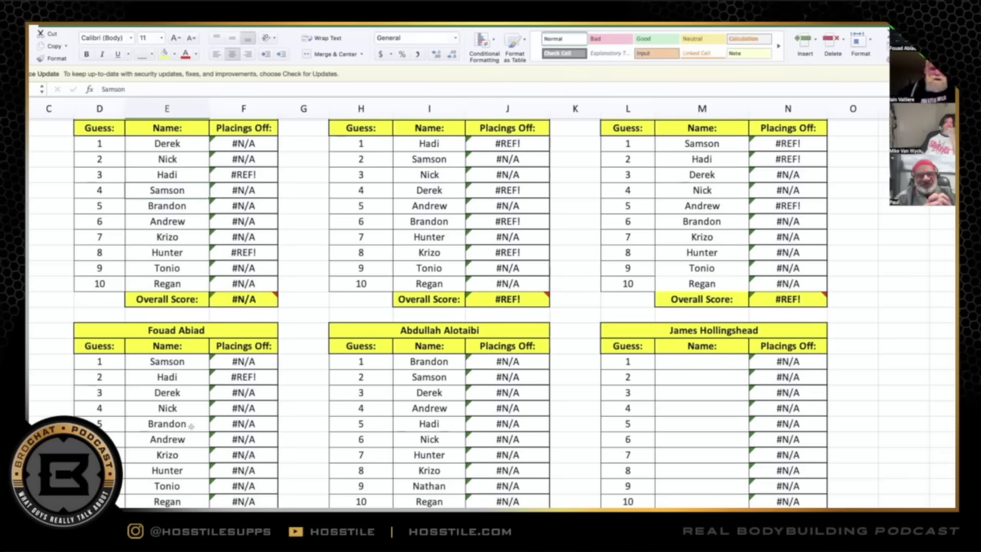
# Change guess 9 to Regan and guess 10 to Griffin in the lower prediction table in columns D to F
pyautogui.hscroll(-1, 326, 427)
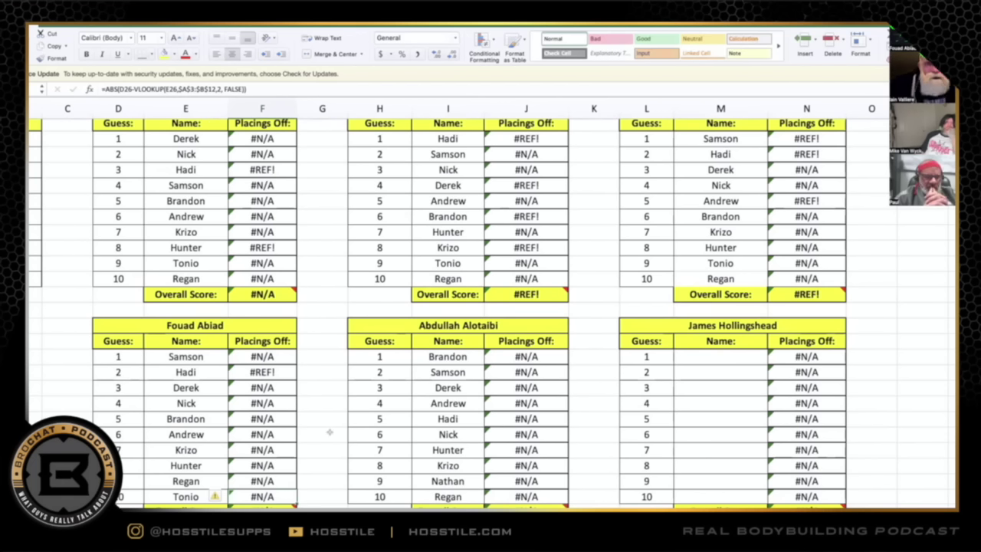
pyautogui.scroll(-1, 321, 398)
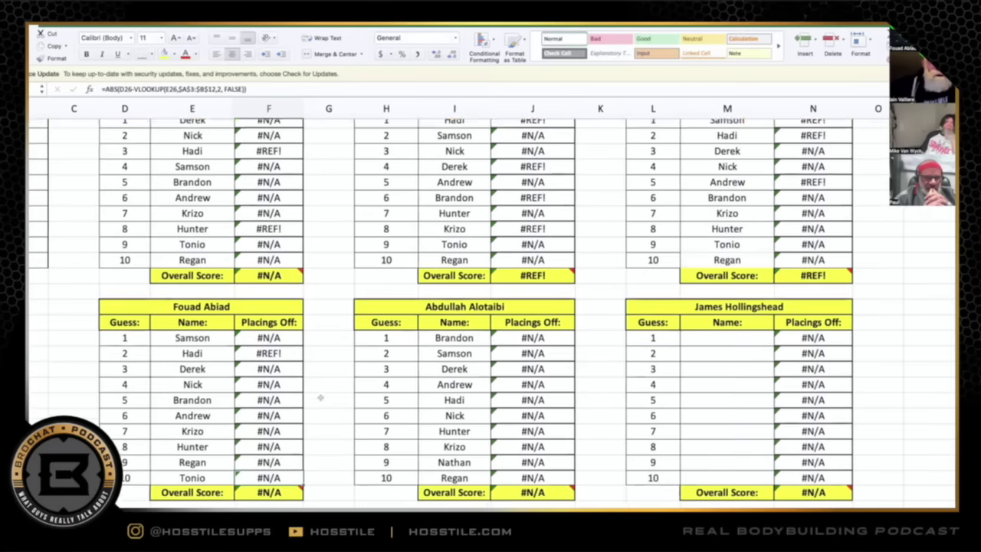
pyautogui.scroll(-1, 320, 398)
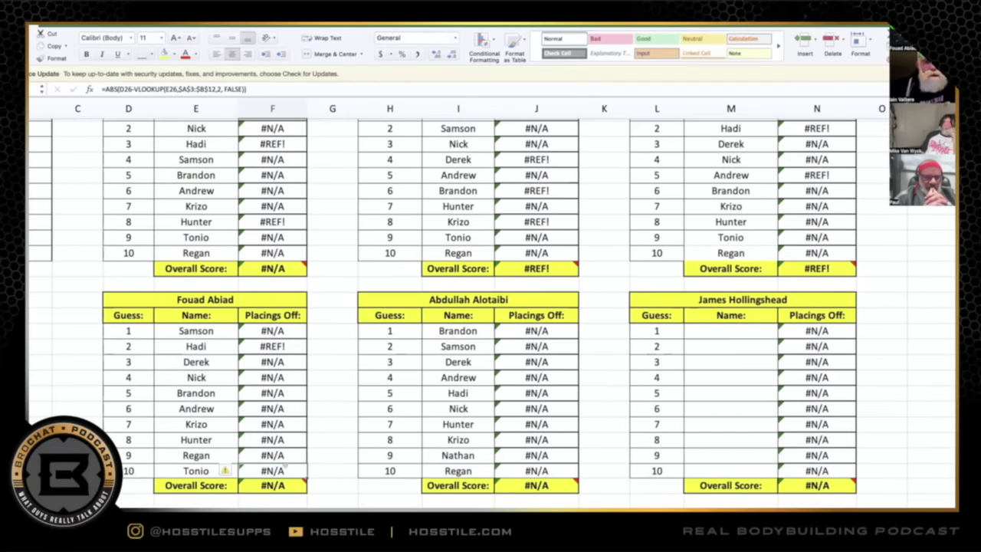
pyautogui.press('Left')
pyautogui.write('Griffin')
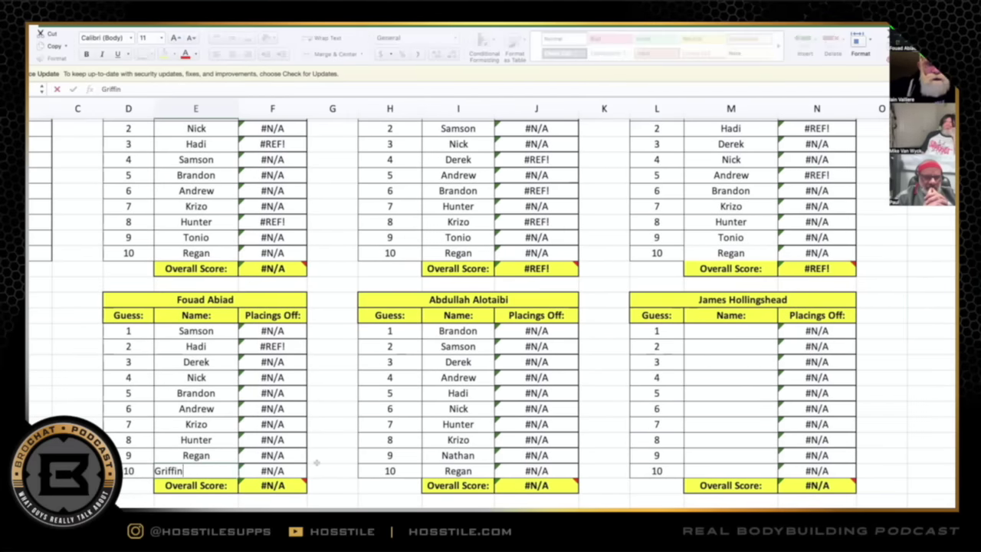
pyautogui.press('Return')
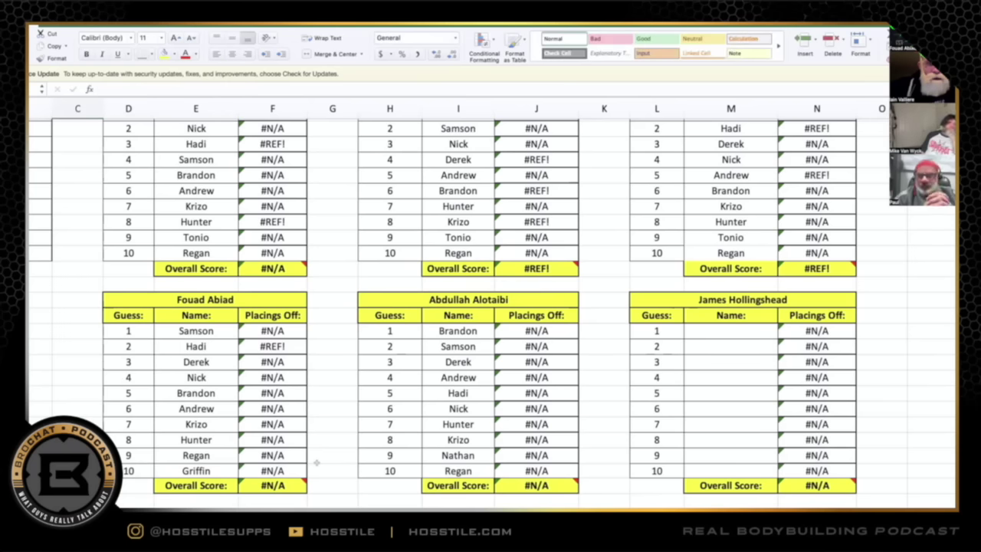
# Change guess 9 to Regan and guess 10 to Tonio in the upper prediction table in columns D to F
pyautogui.click(217, 465)
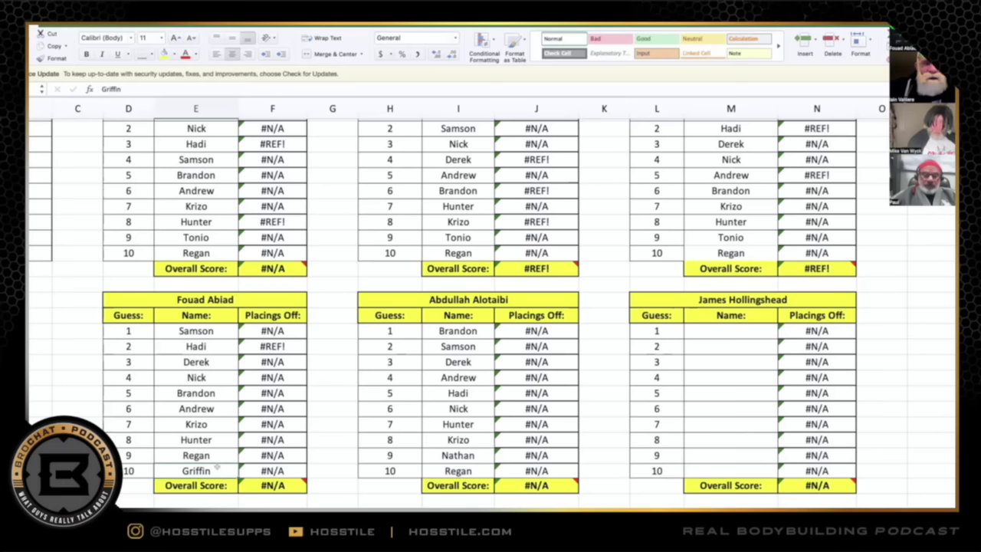
pyautogui.click(215, 239)
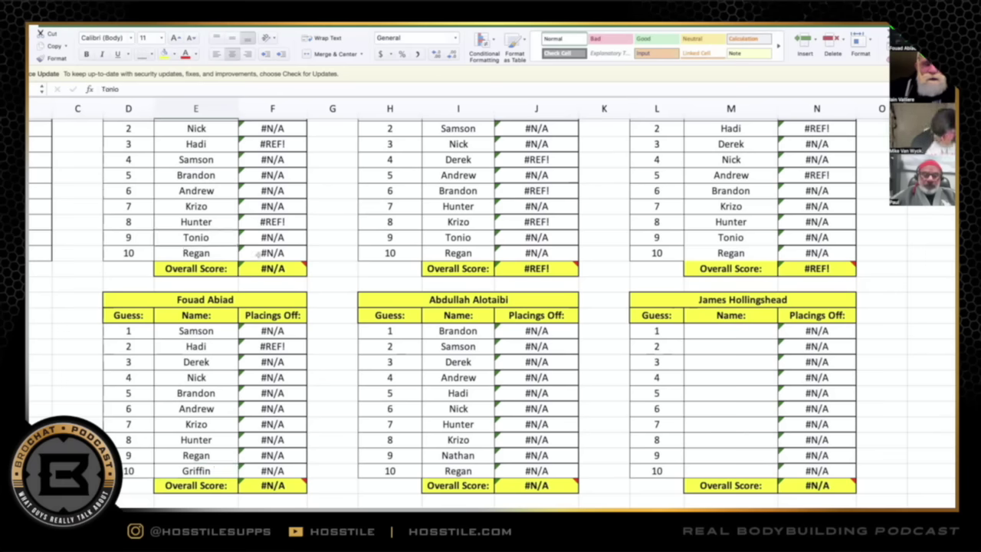
pyautogui.write('Regan')
pyautogui.press('Return')
pyautogui.write('Tonio')
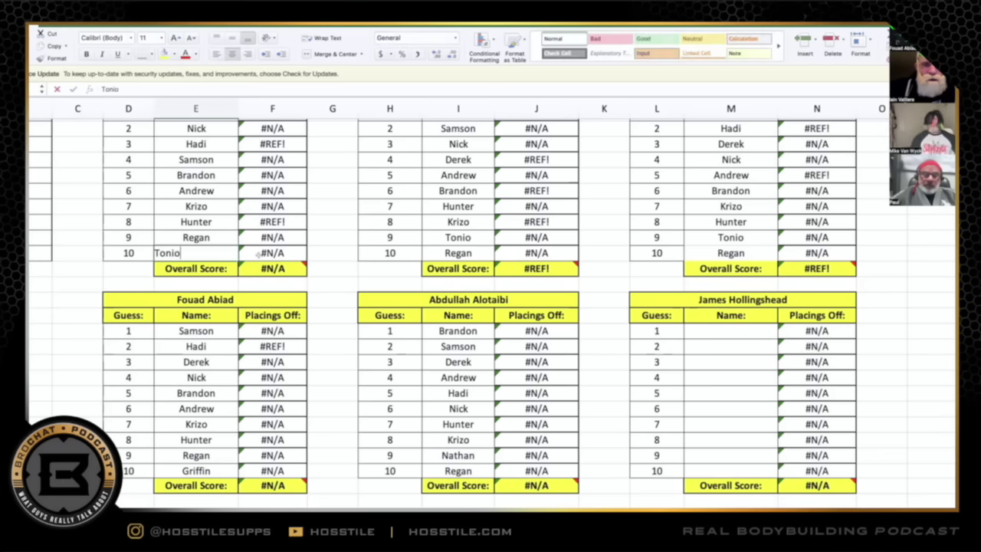
pyautogui.press('Return')
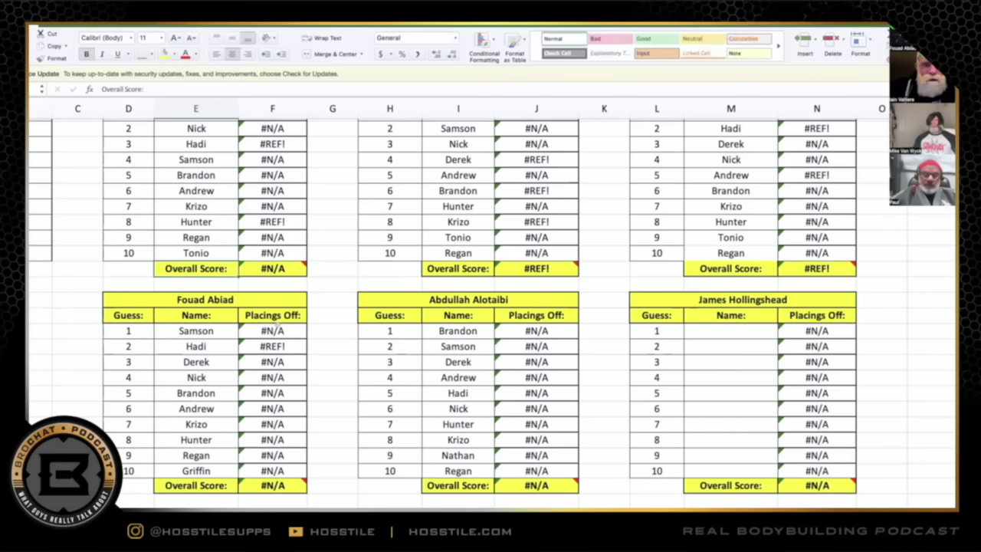